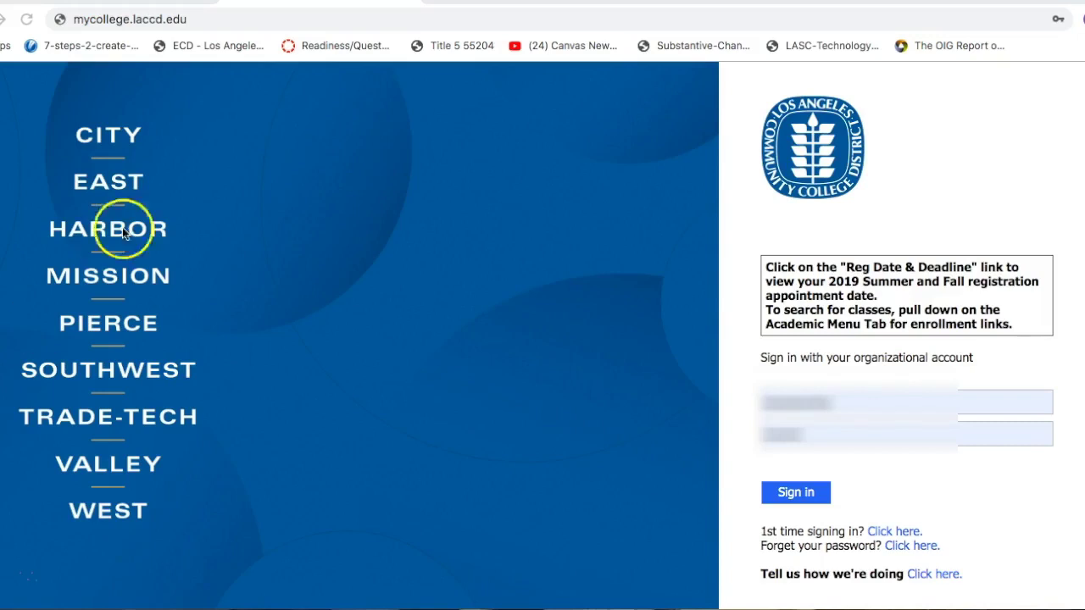
Step: Sign in to the mycollege.laccd.edu portal and follow its Email link
left_click(190, 19)
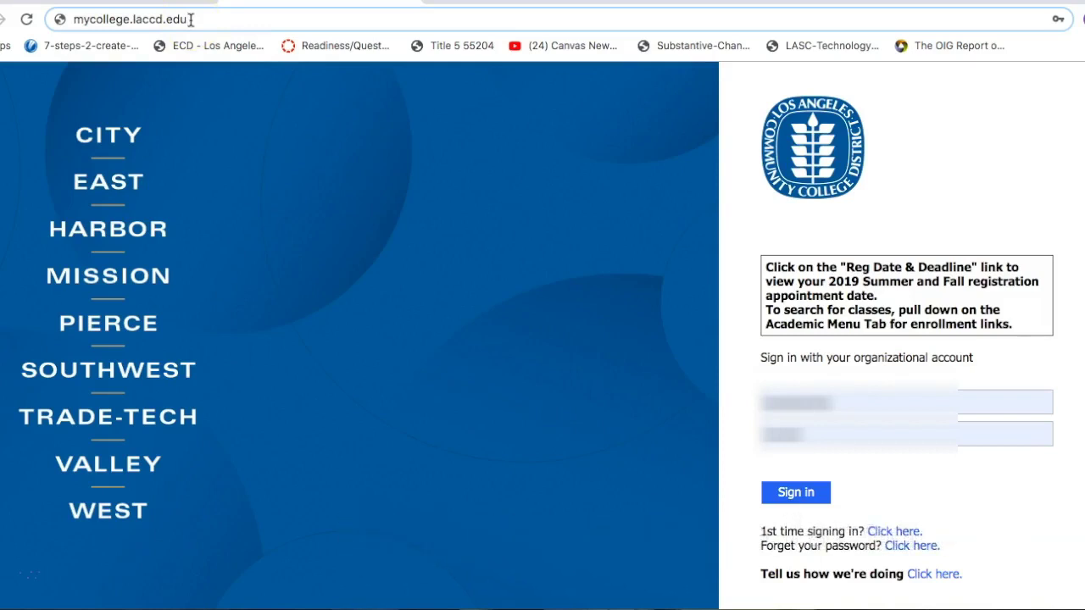
left_click(793, 502)
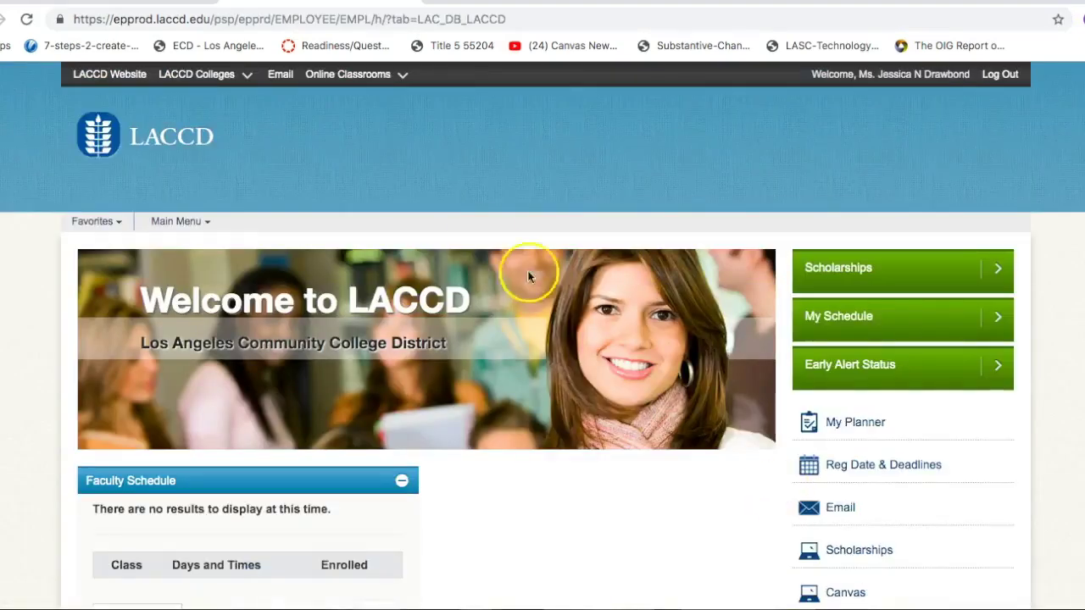
left_click(278, 77)
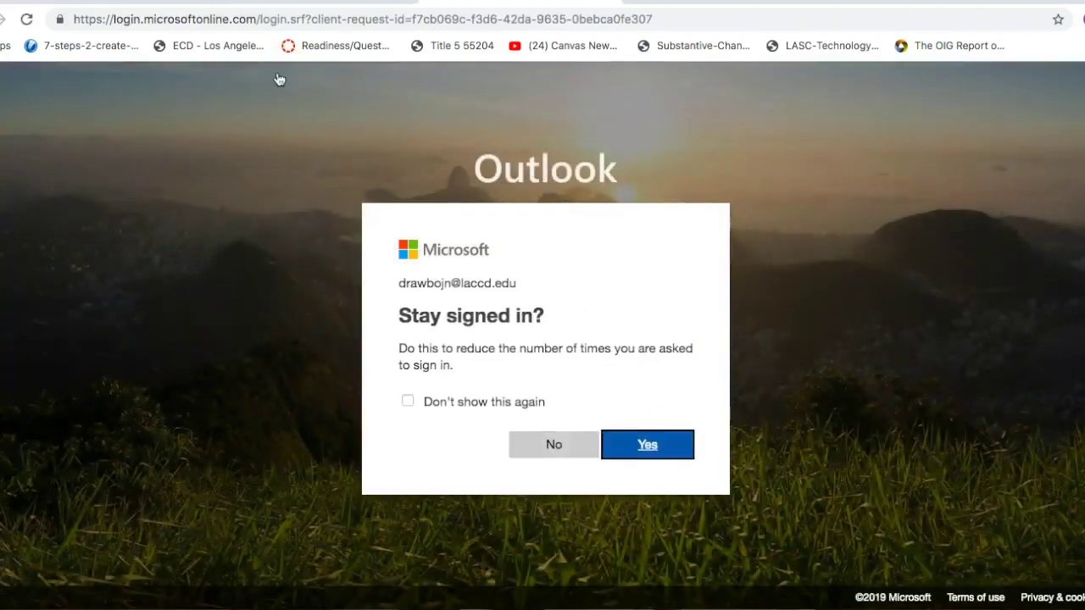
Step: Choose to stay signed in to Outlook, then go to the Office 365 apps home page
left_click(640, 447)
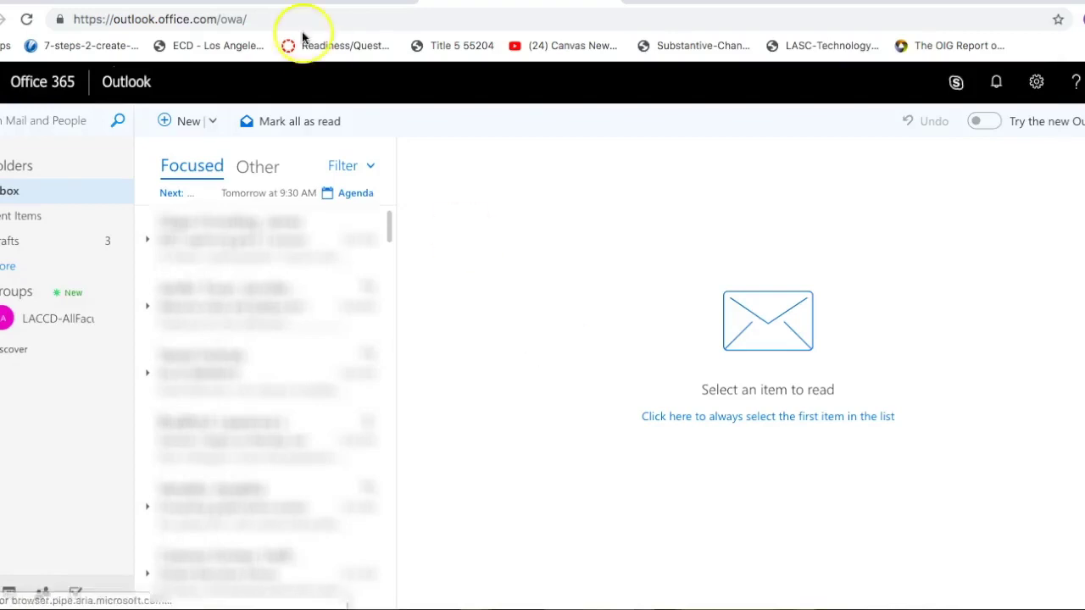
left_click(52, 92)
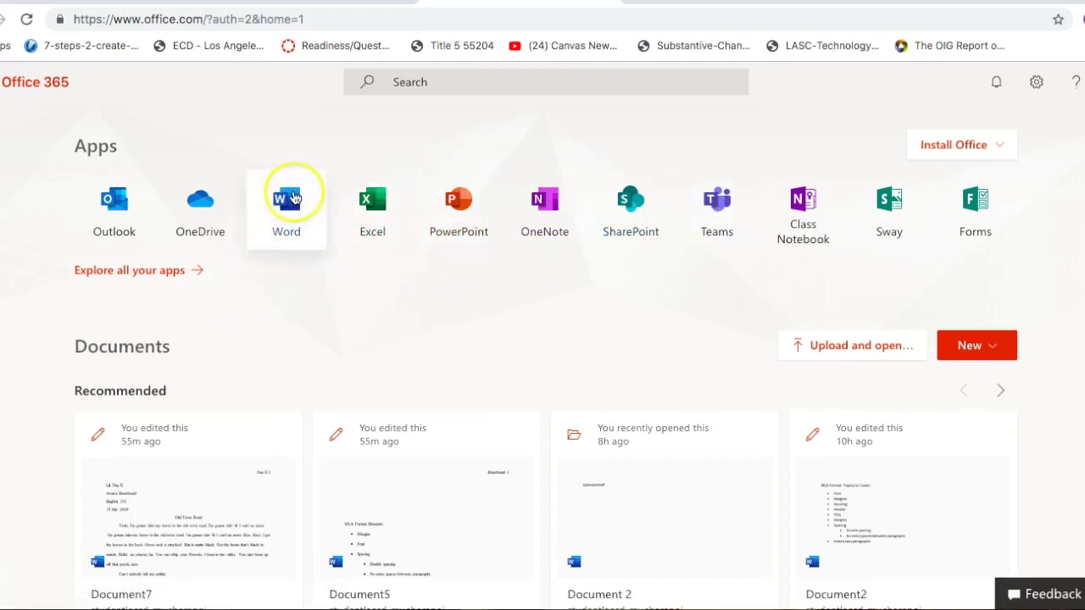
Step: Open Word and create a new document from the MLA style paper template
left_click(294, 198)
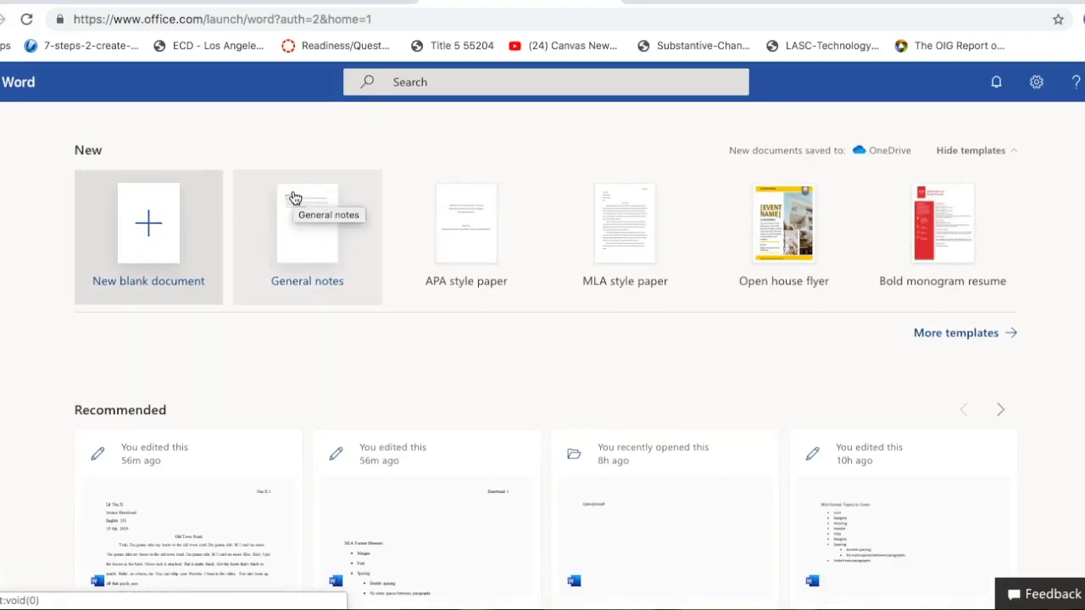
left_click(619, 238)
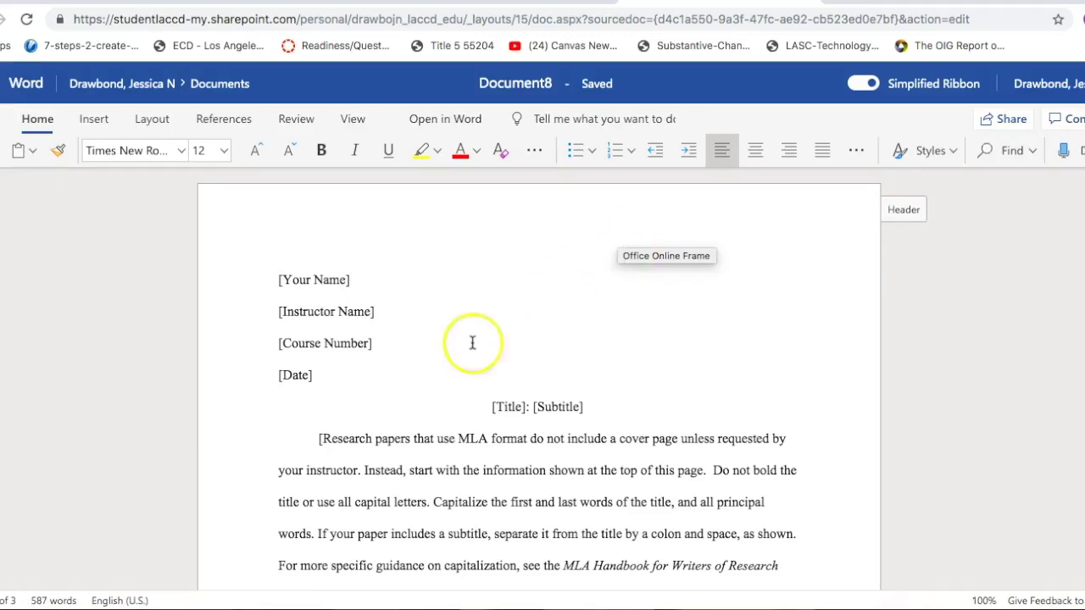
Step: Scroll up and down through the MLA template's sample guidance text
scroll(466, 343, "down", 3)
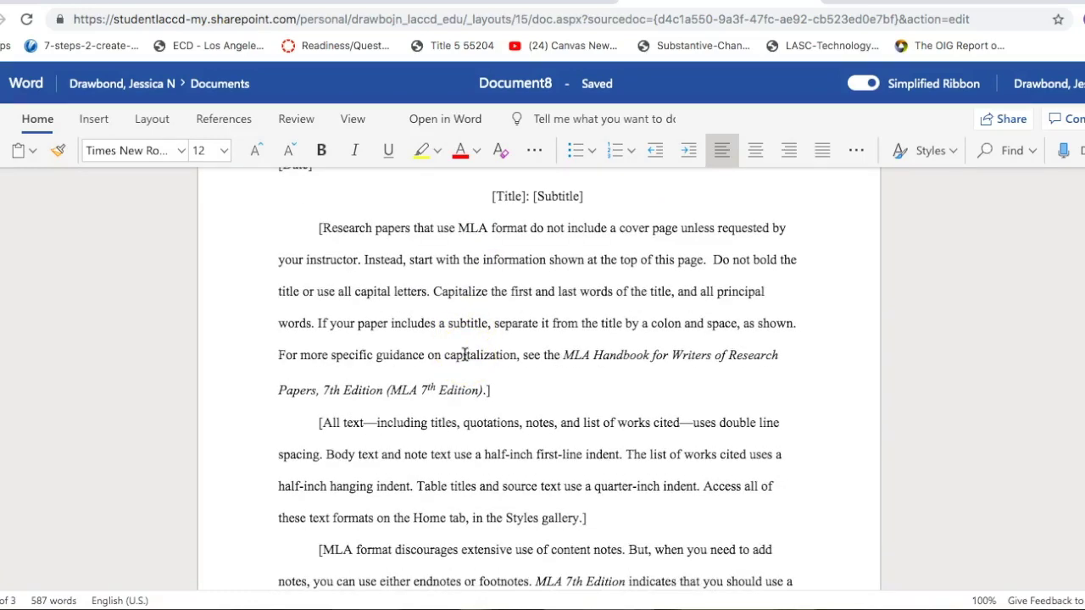
scroll(465, 354, "down", 2)
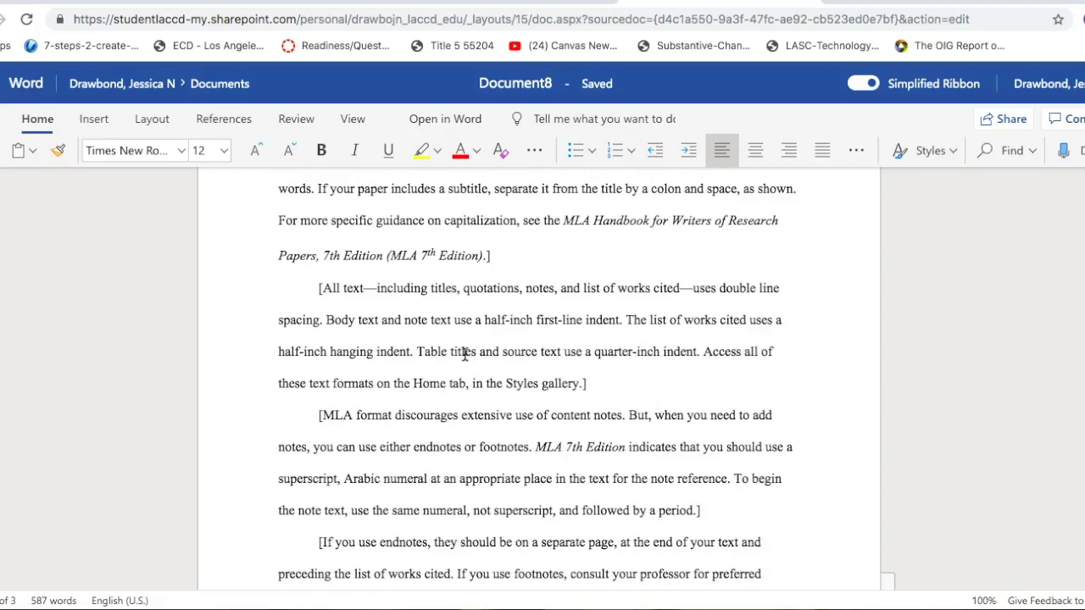
scroll(465, 355, "up", 2)
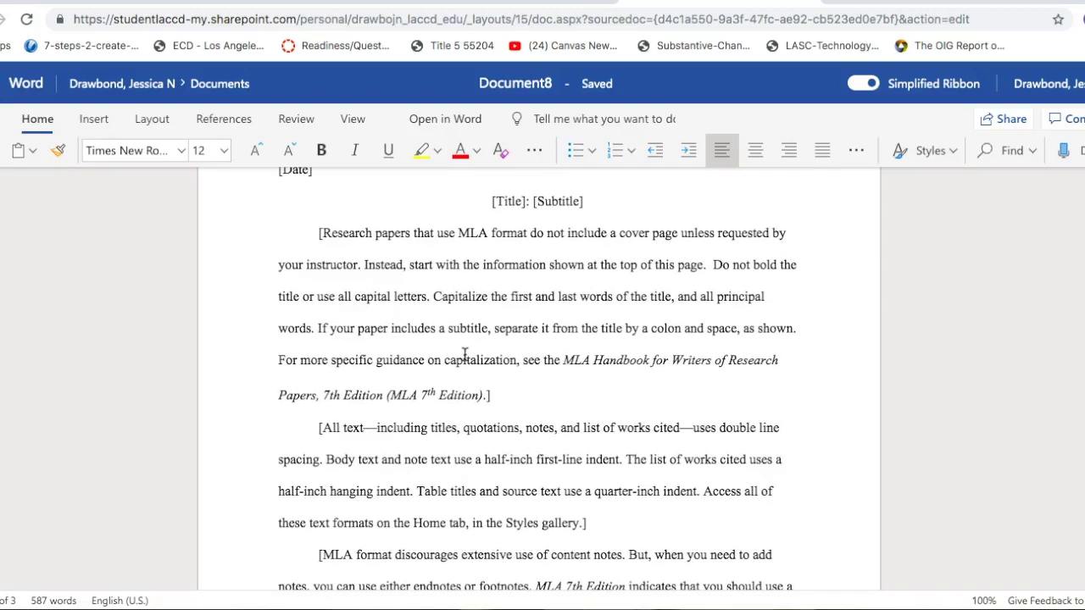
scroll(465, 354, "up", 3)
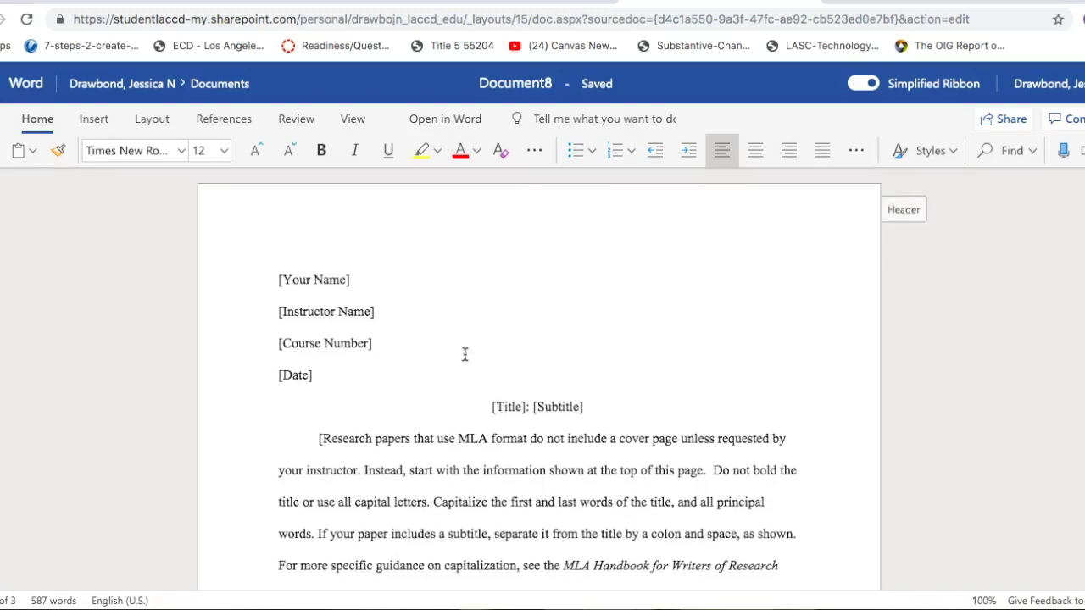
scroll(465, 354, "down", 4)
scroll(464, 354, "up", 4)
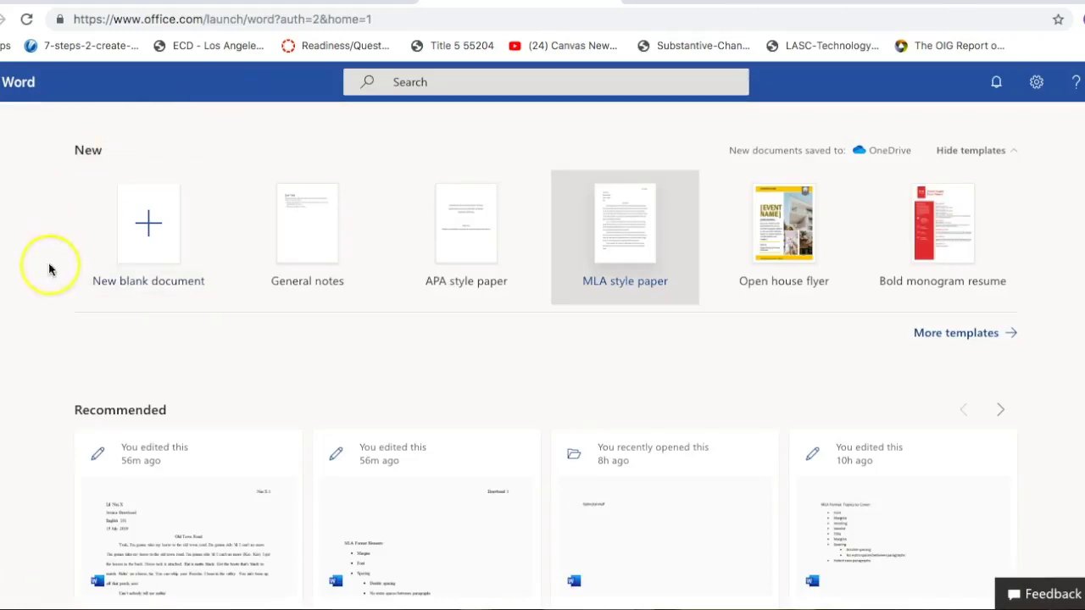
Step: Create a new blank document and paste in the 'MLA Format Topics to Cover' list
left_click(157, 237)
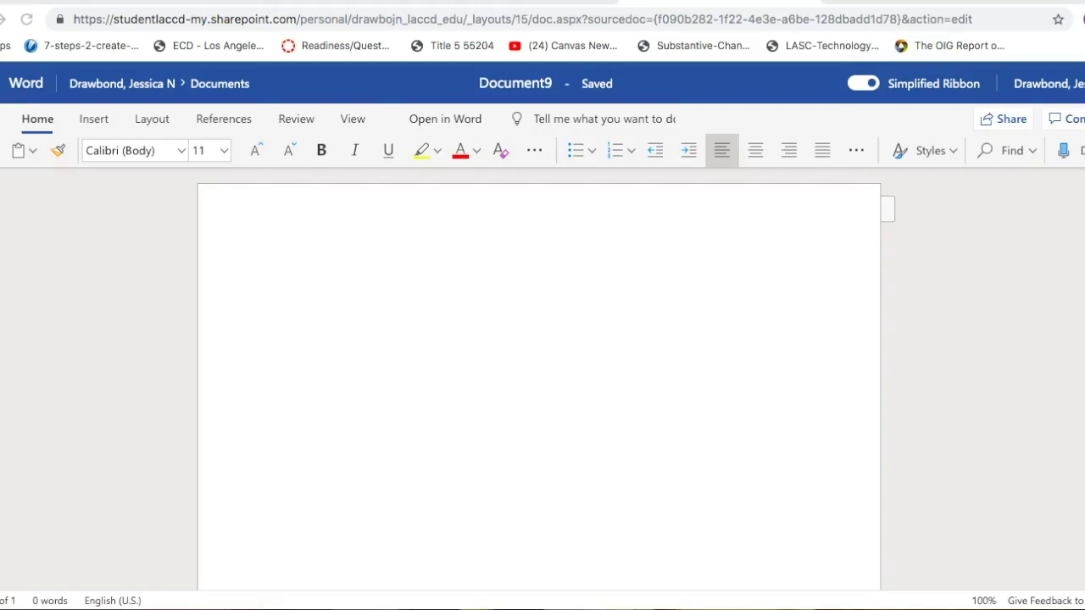
left_click(251, 516)
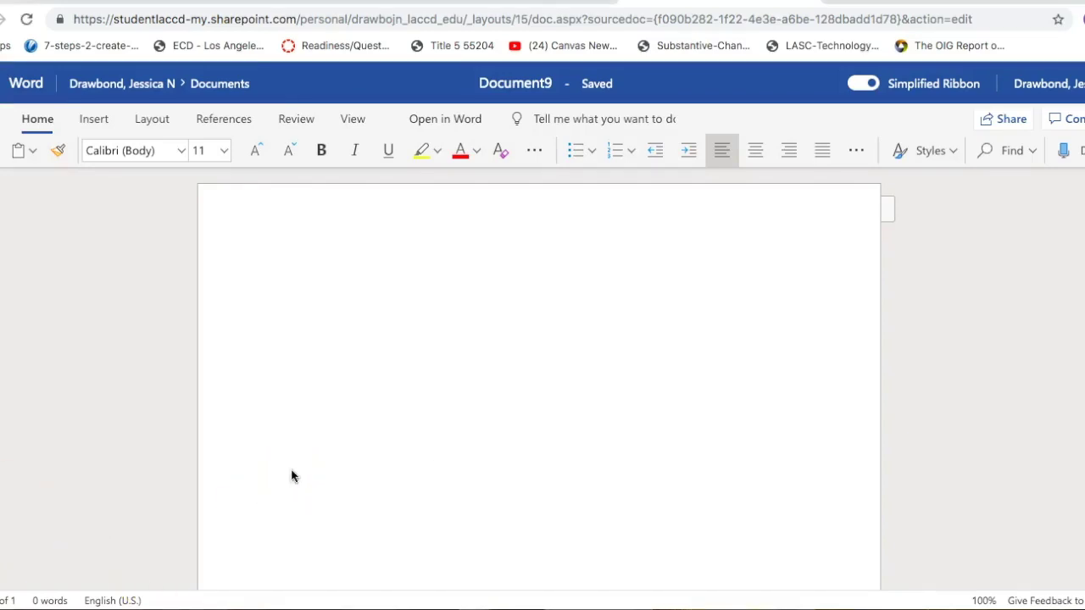
type("MLA Format Topics to Cover: Margins Spacing Double spacing No extra spaces between paragraphs Font Header Heading Title Indent new paragraphs")
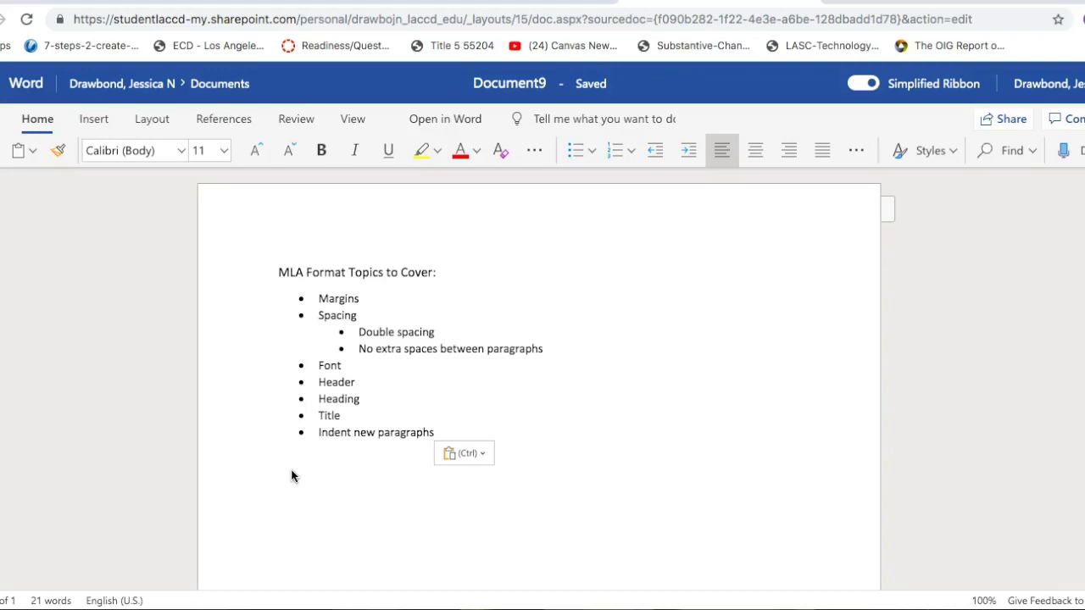
Step: Apply the Normal margin preset, one inch on all sides
left_click(438, 332)
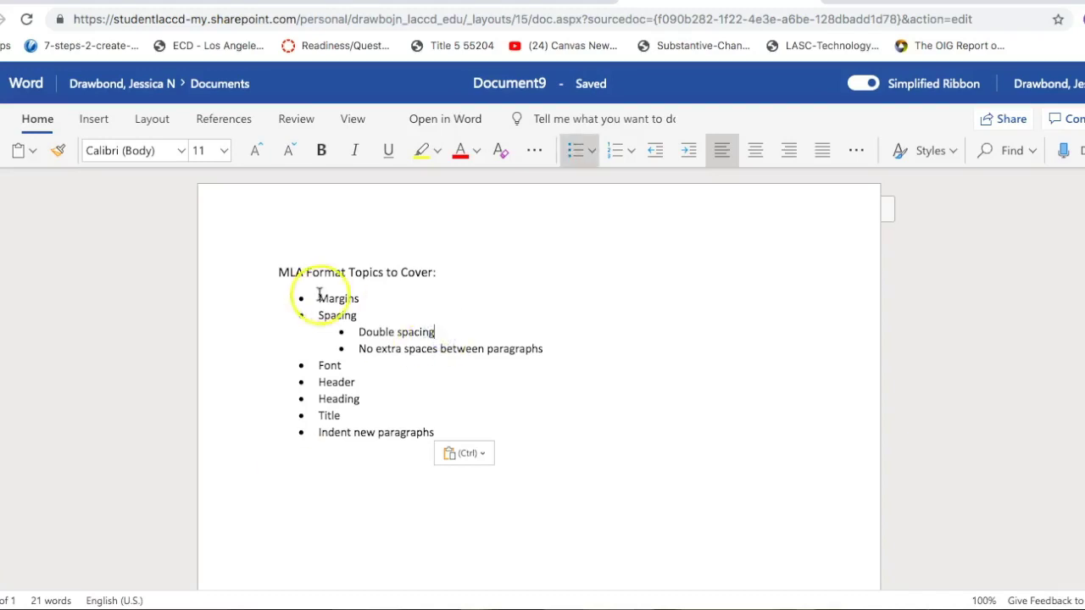
left_click(278, 272)
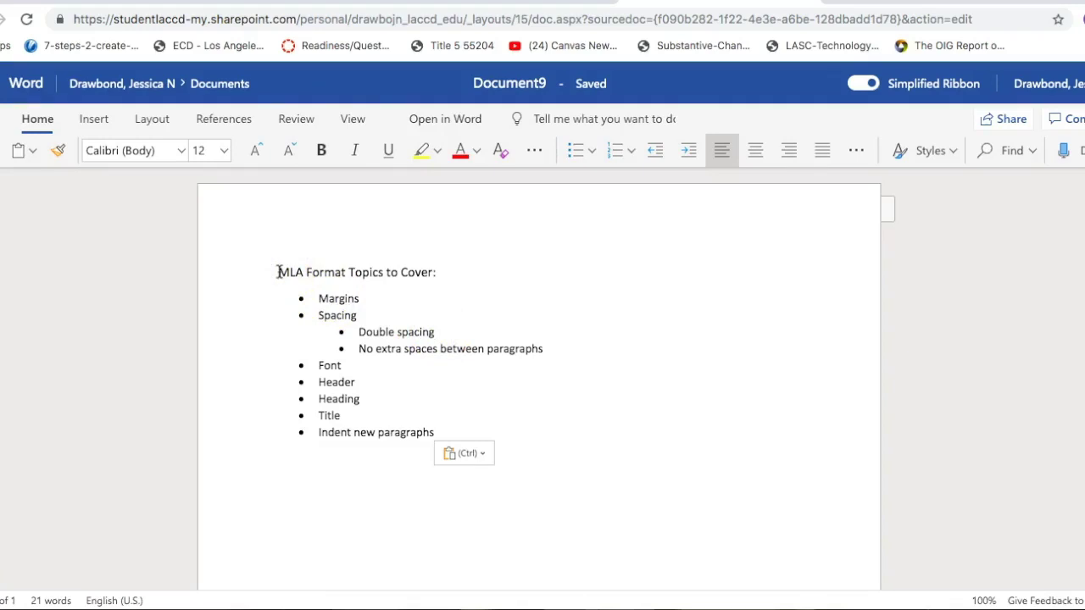
left_click(157, 123)
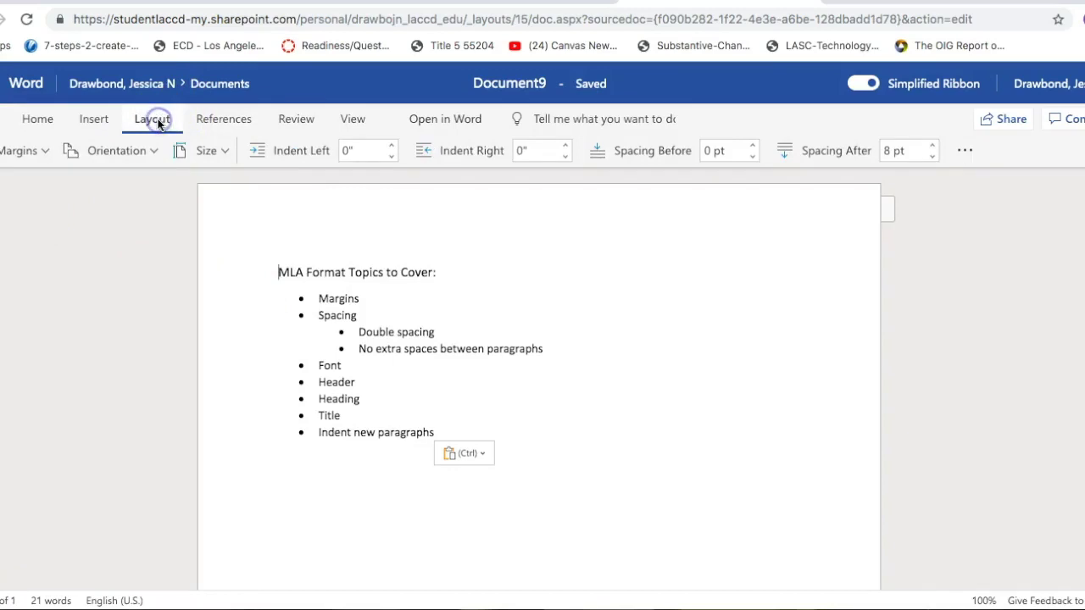
left_click(46, 151)
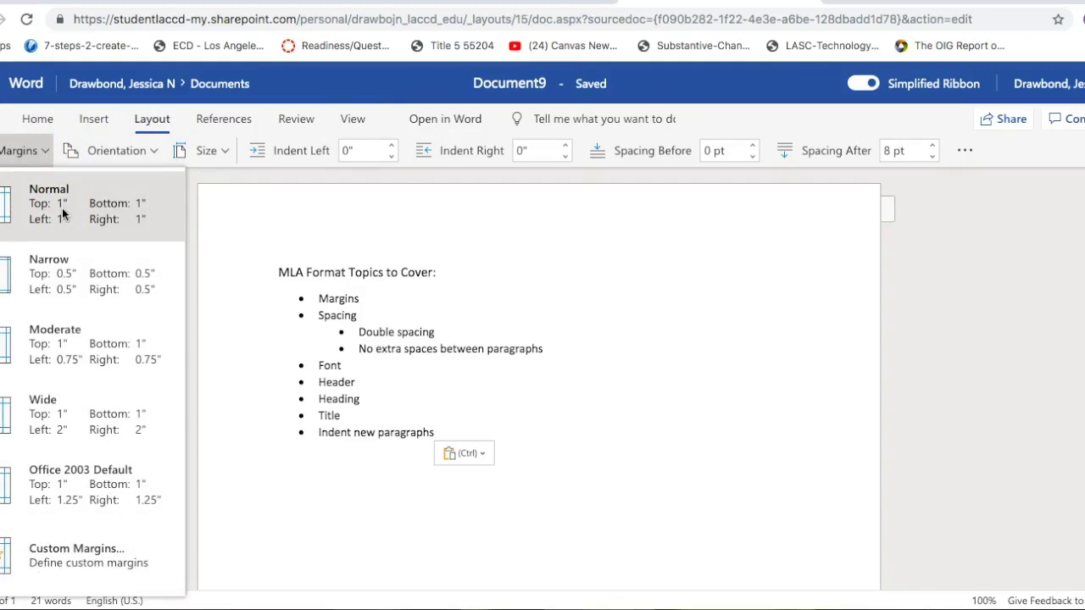
left_click(61, 212)
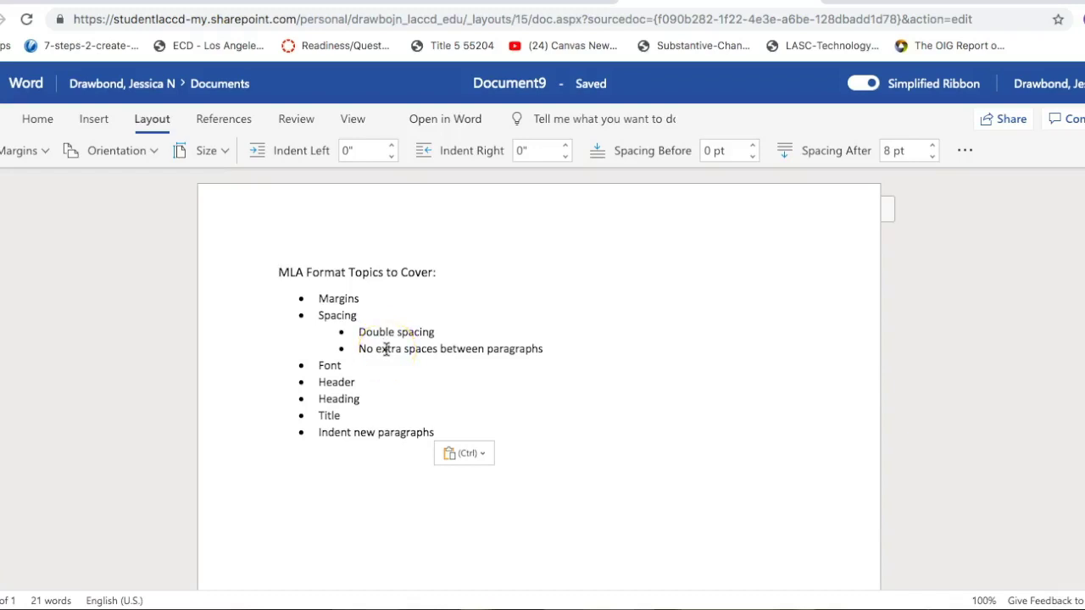
Step: Give the whole topics list 0 pt spacing after and Double line spacing
left_click_drag(277, 272, 447, 429)
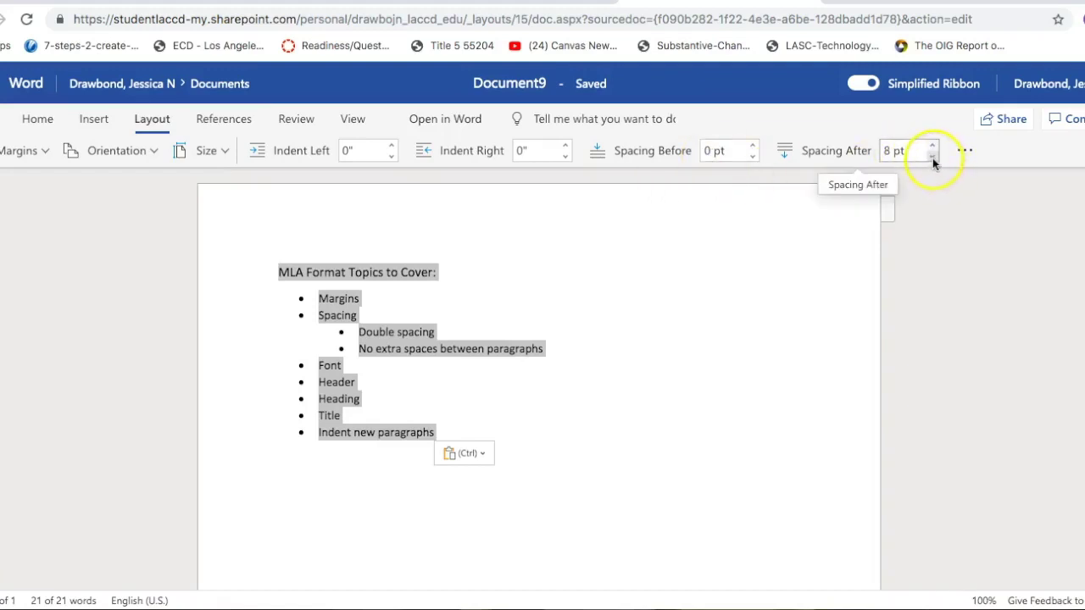
left_click(933, 158)
left_click(932, 158)
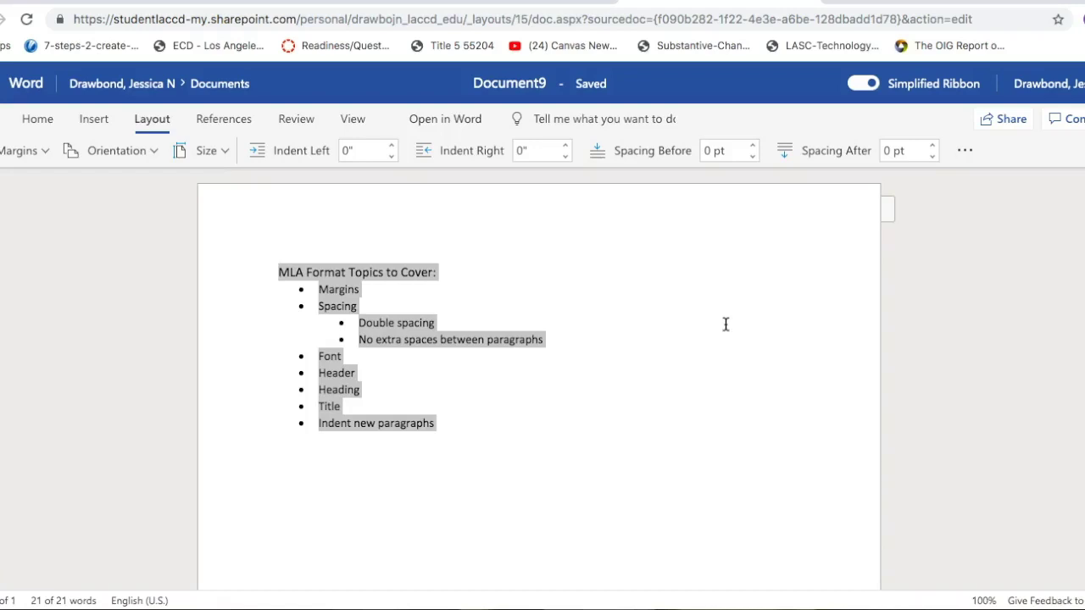
left_click(966, 151)
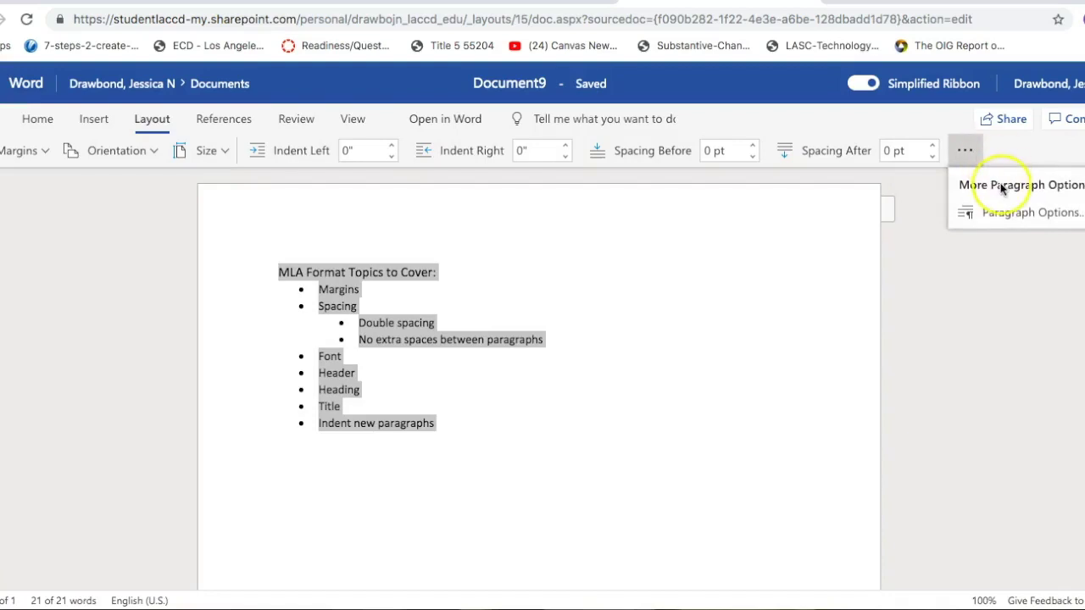
left_click(1007, 213)
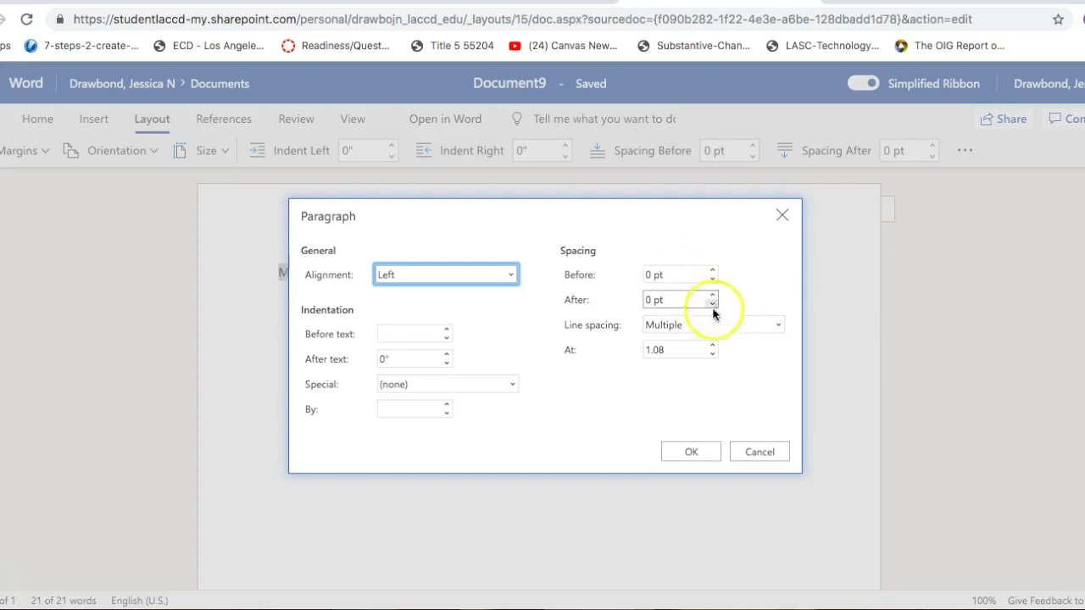
left_click(678, 328)
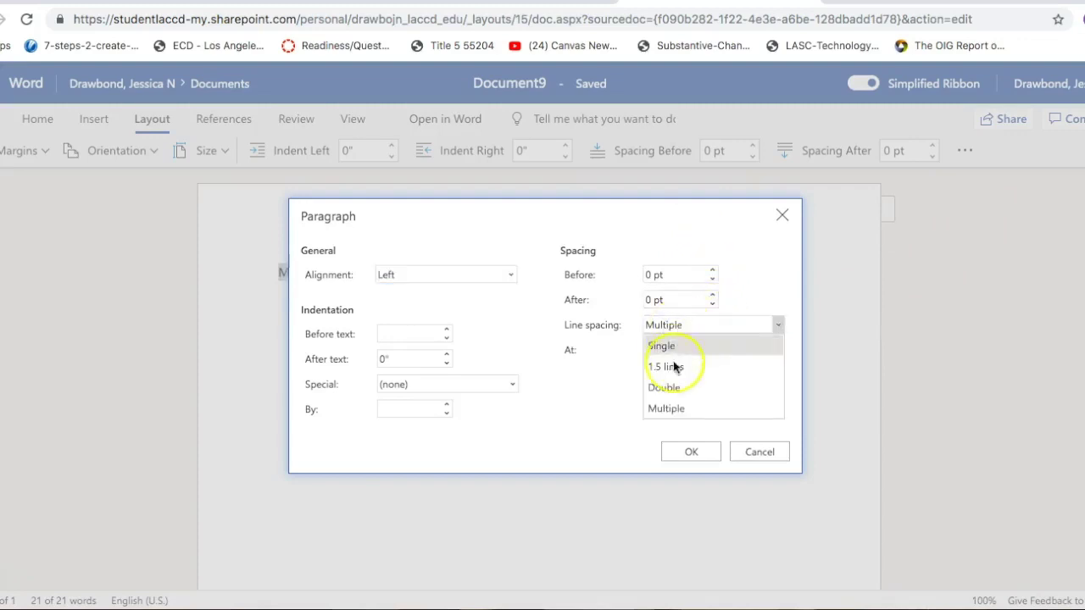
left_click(672, 388)
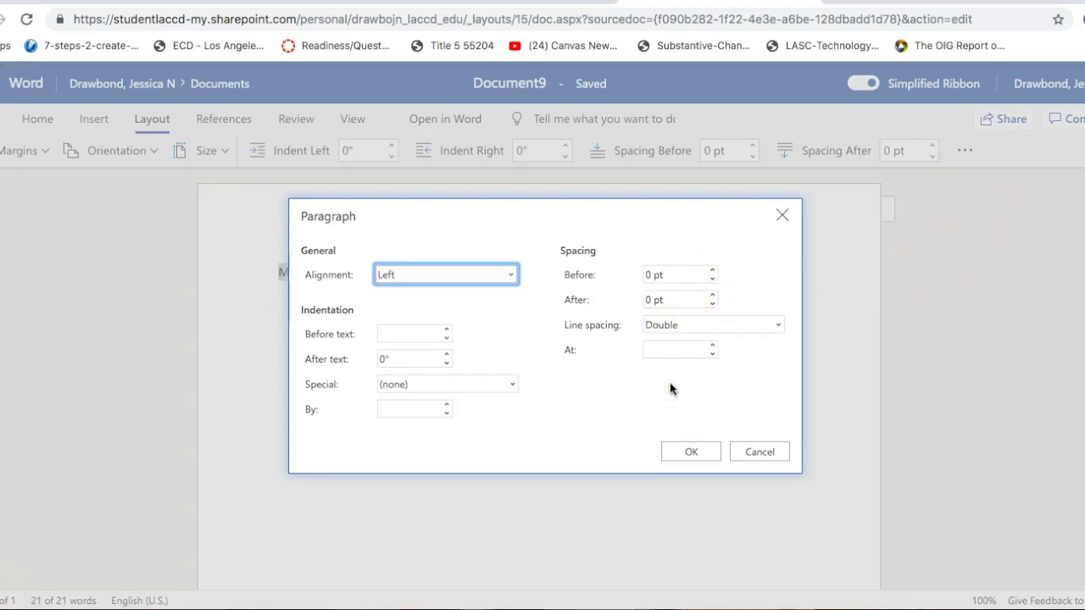
left_click(689, 452)
scroll(525, 480, "down", 3)
scroll(525, 481, "up", 3)
scroll(526, 481, "down", 1)
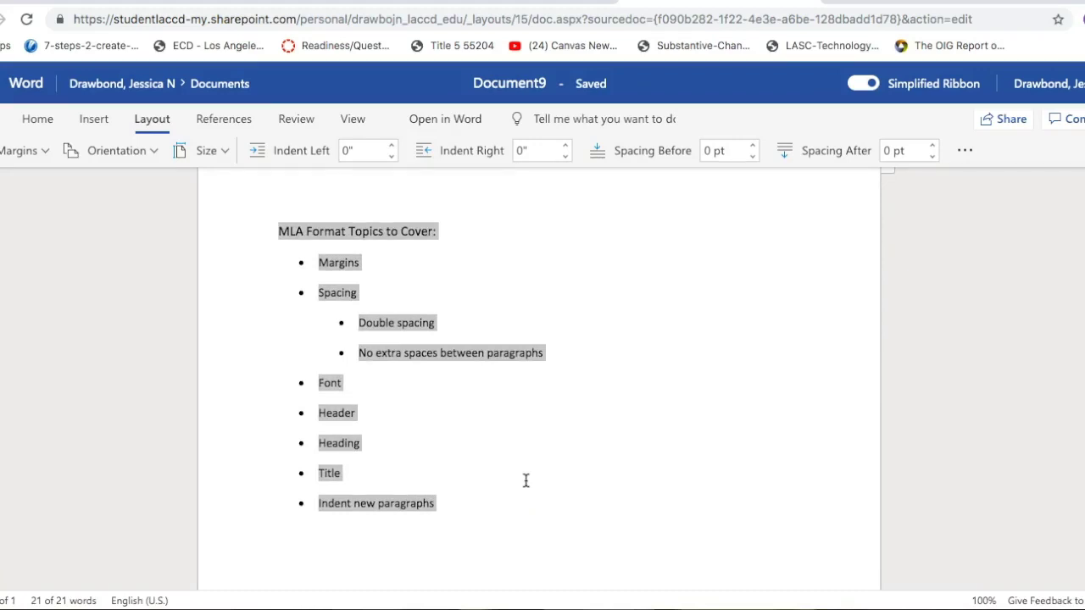
Step: Reselect the whole topics list and set it to Times New Roman, size 12
left_click(526, 480)
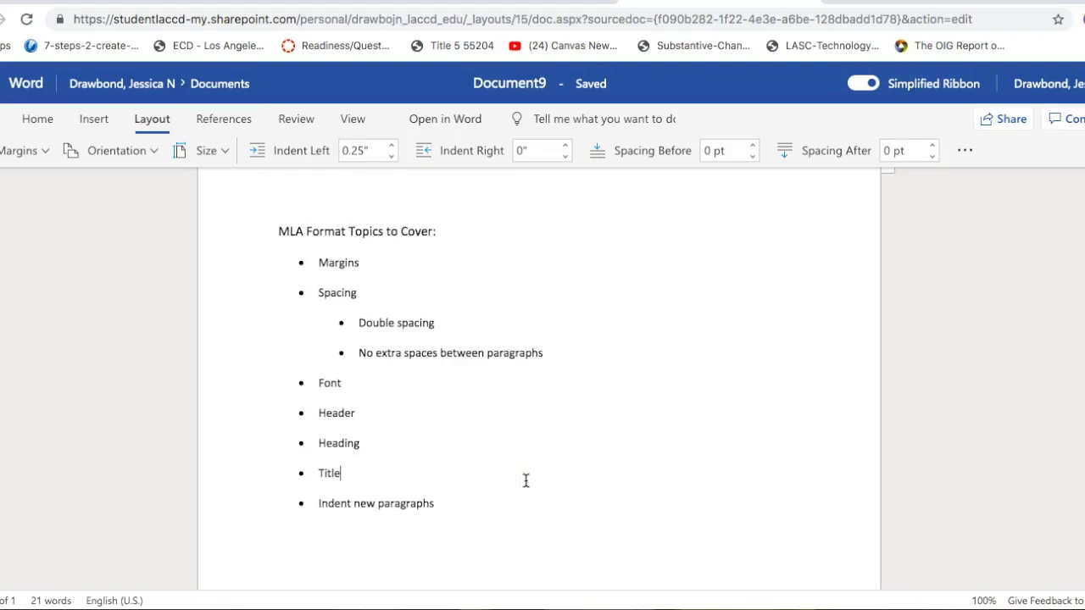
scroll(525, 480, "up", 1)
scroll(525, 480, "down", 1)
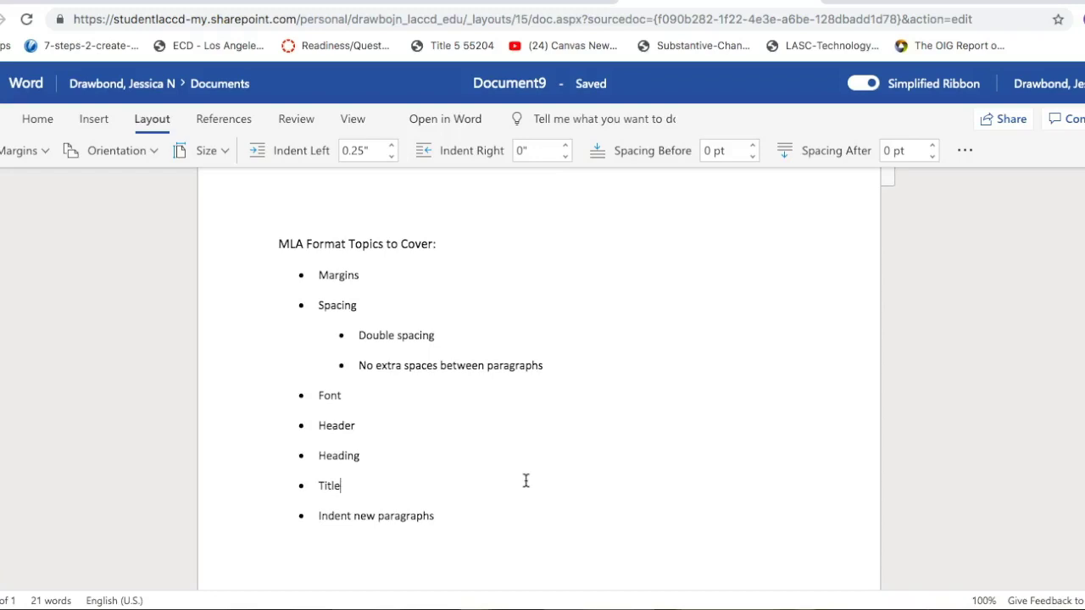
left_click_drag(279, 243, 444, 511)
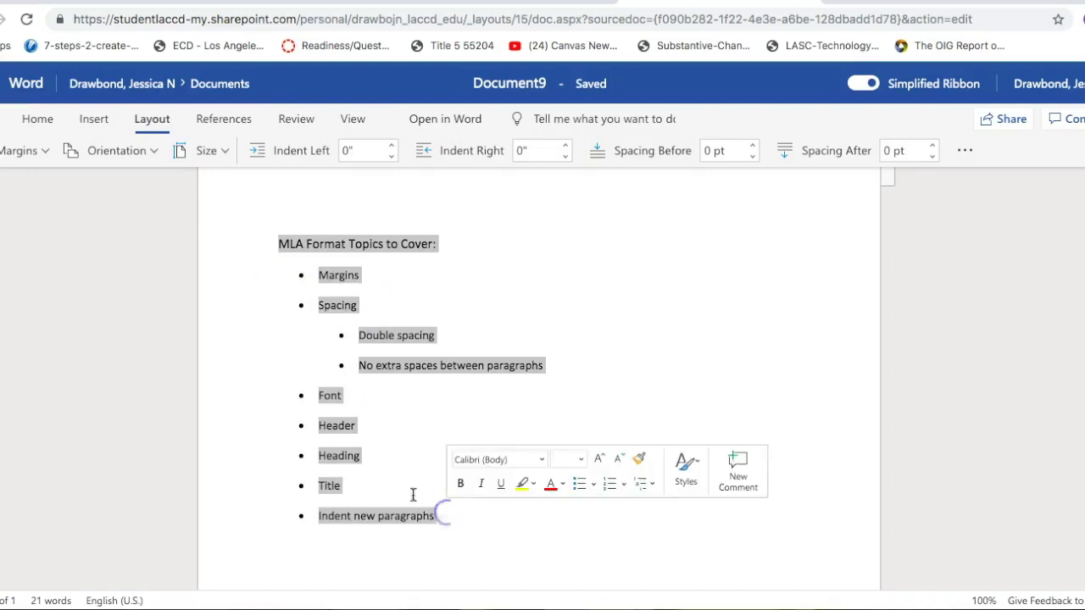
left_click(37, 119)
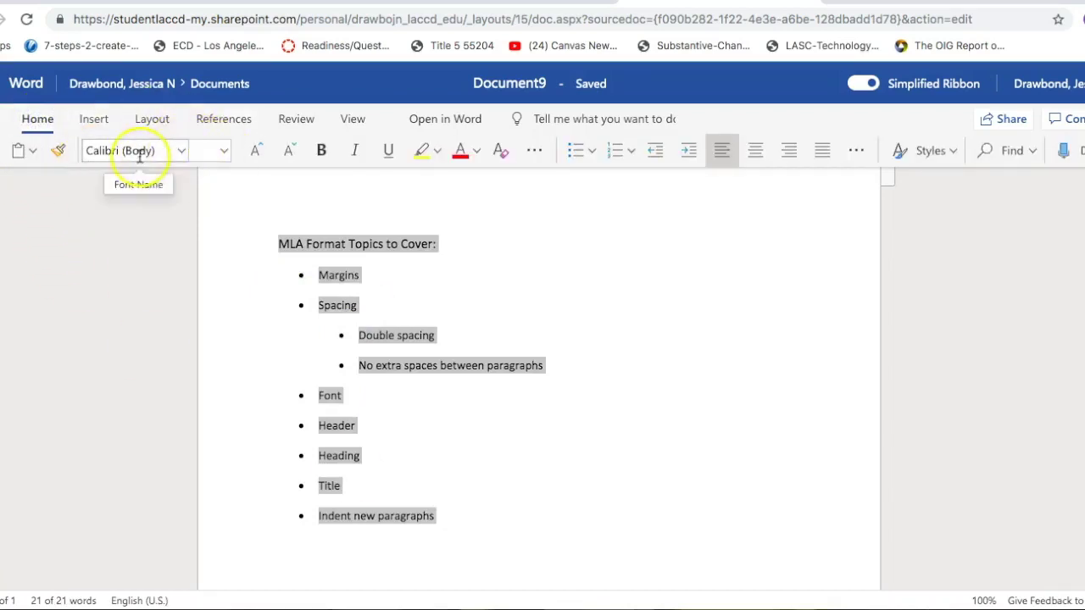
left_click(181, 153)
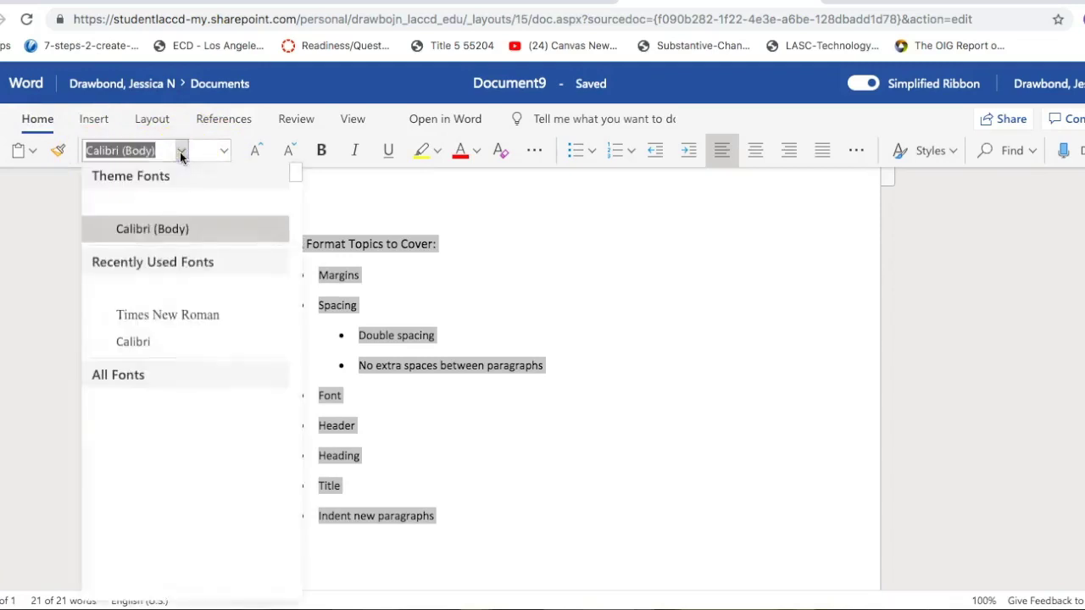
left_click(159, 315)
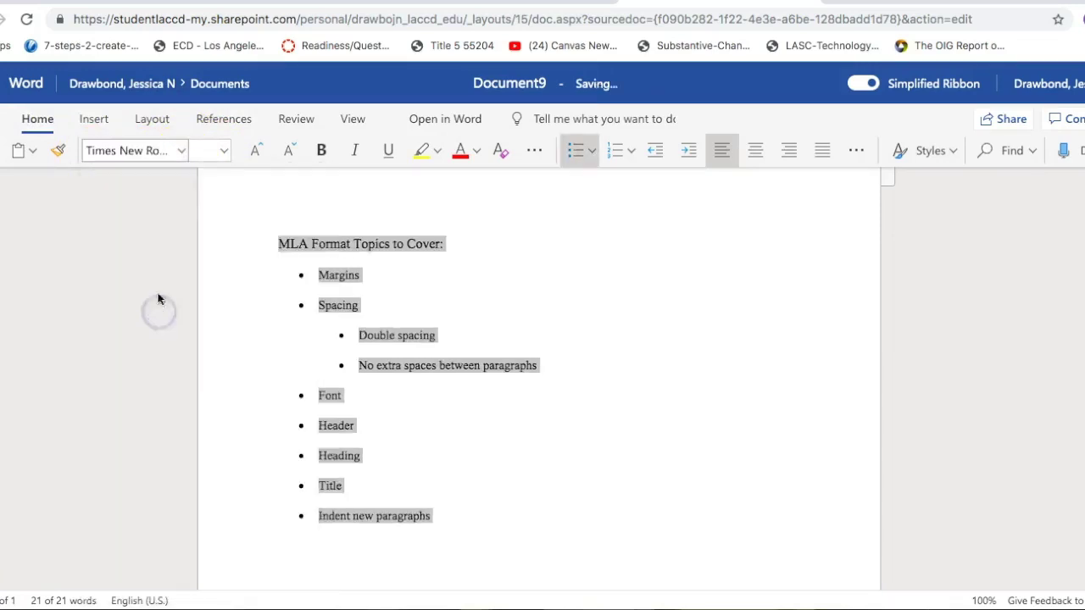
left_click(223, 150)
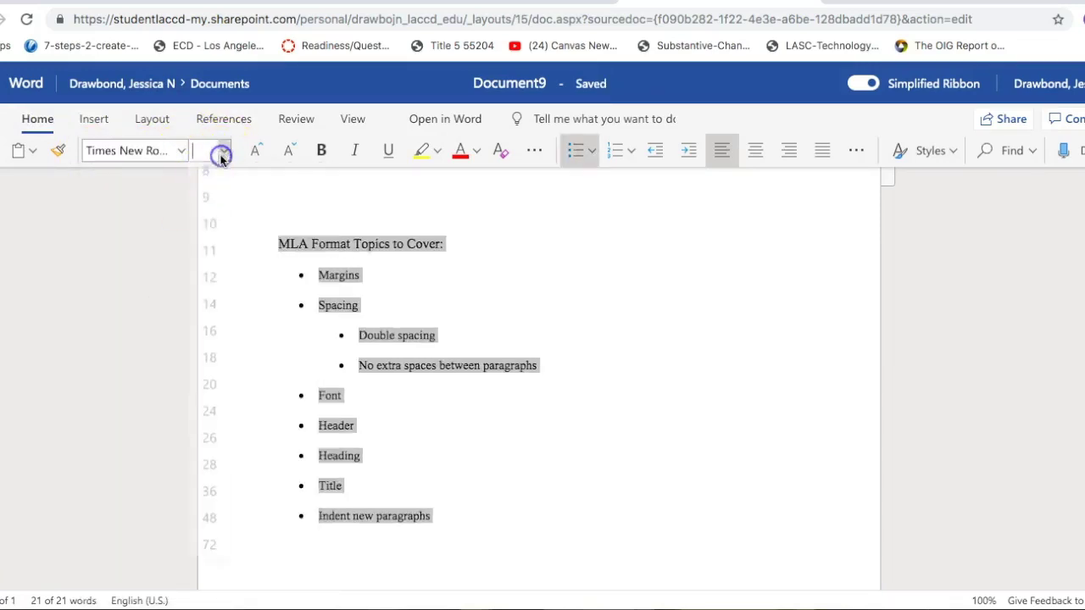
left_click(213, 295)
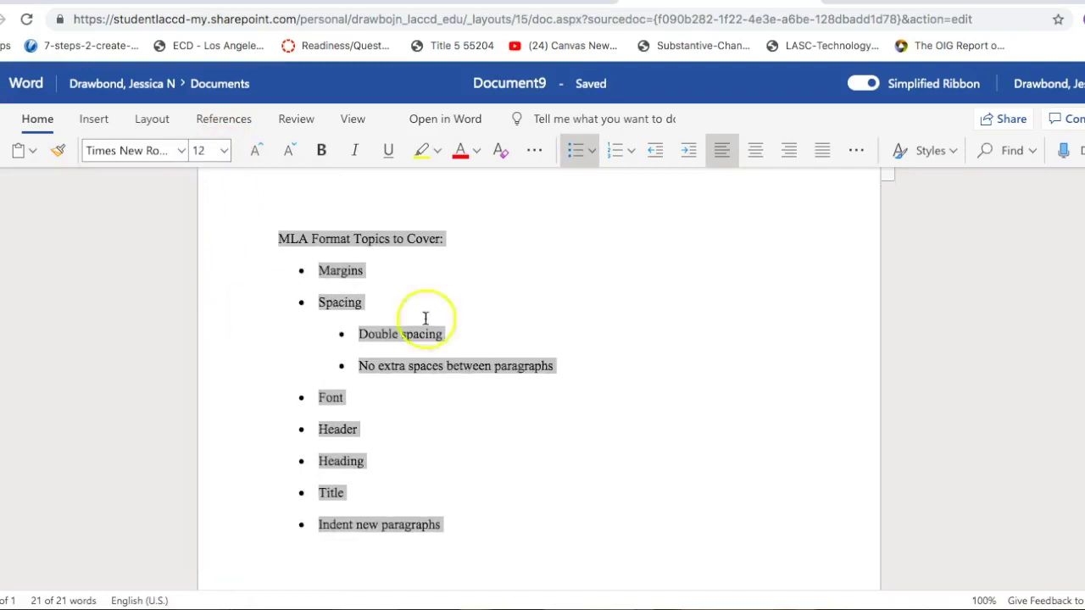
left_click(512, 342)
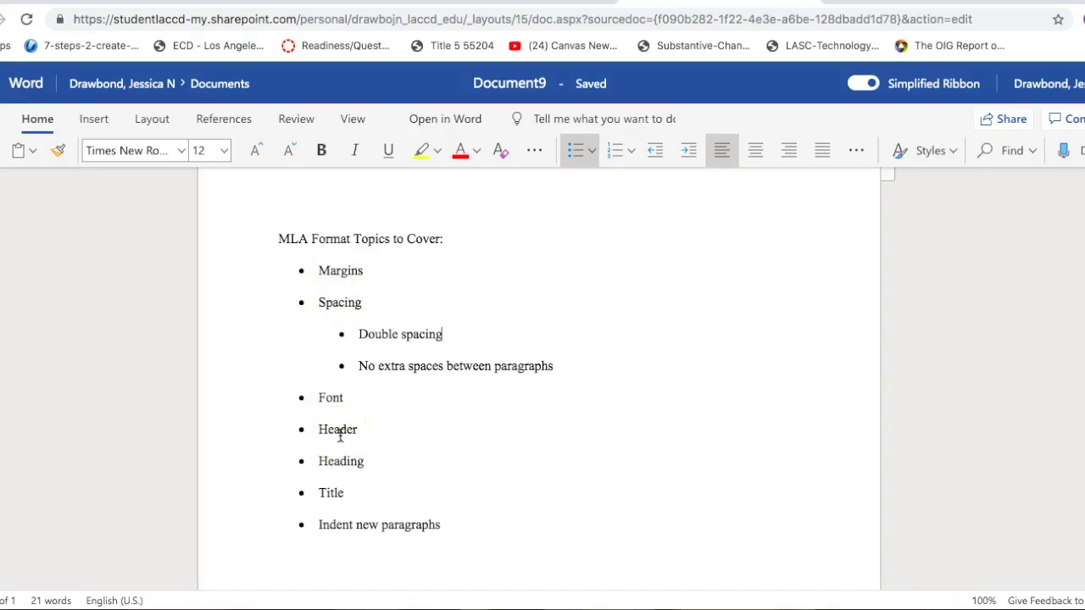
scroll(475, 492, "up", 1)
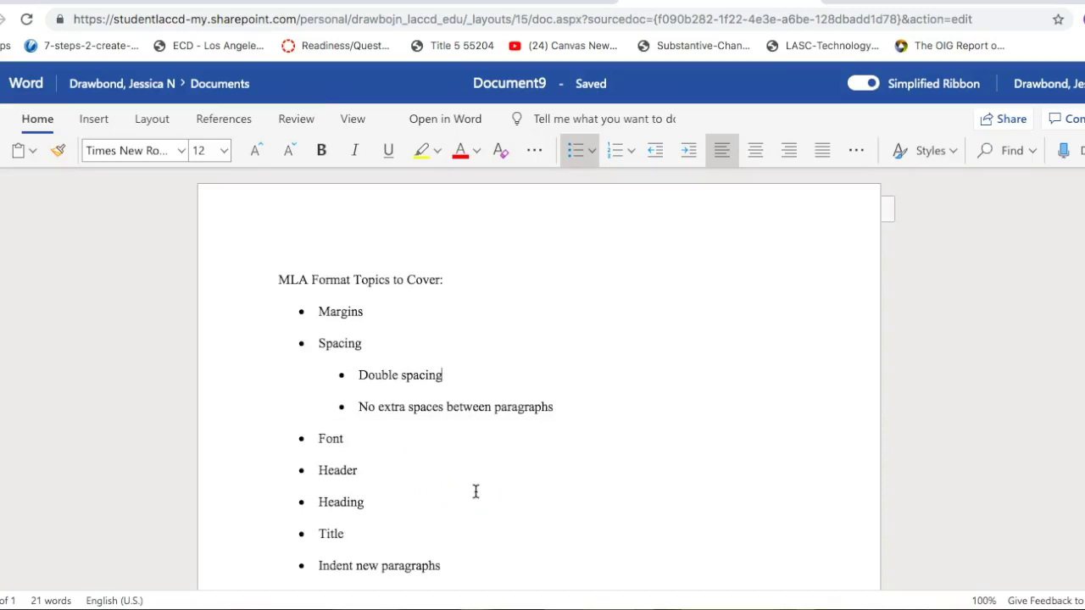
left_click(777, 222)
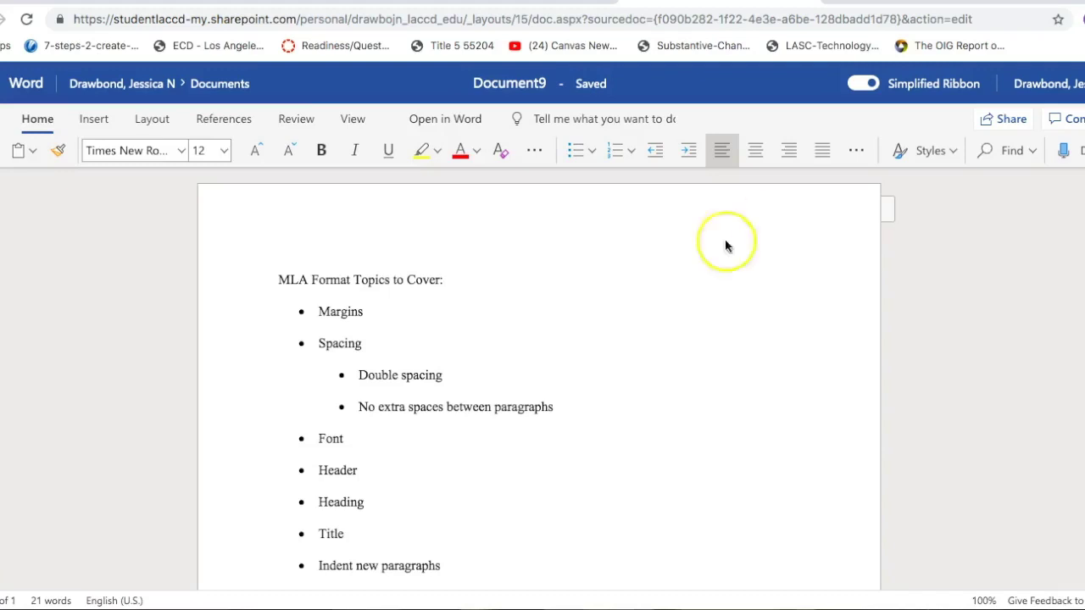
Step: Insert a page number at the top right of the page header
left_click(94, 123)
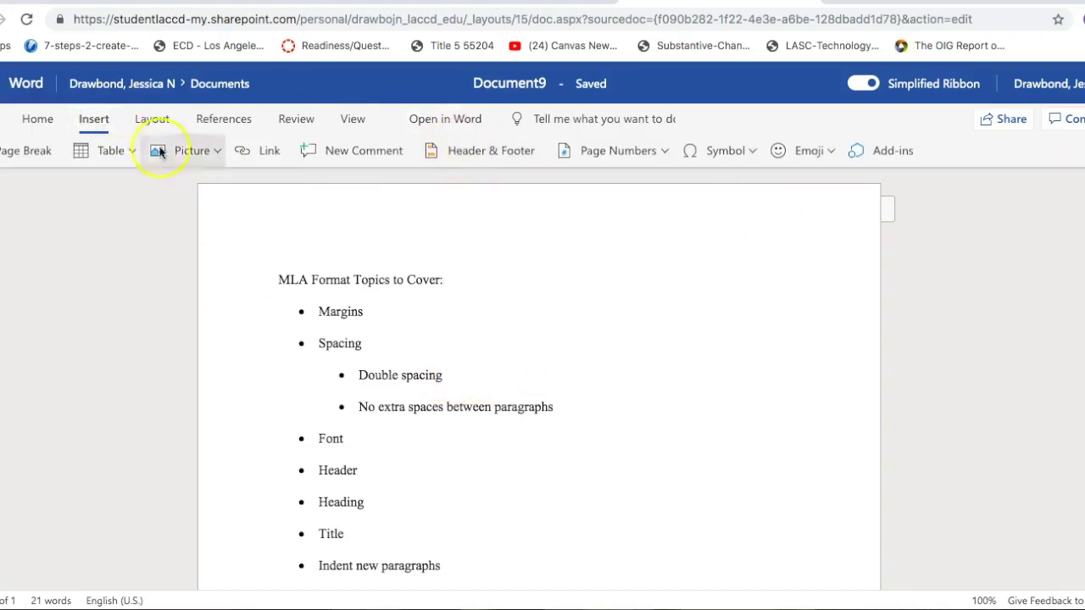
left_click(665, 153)
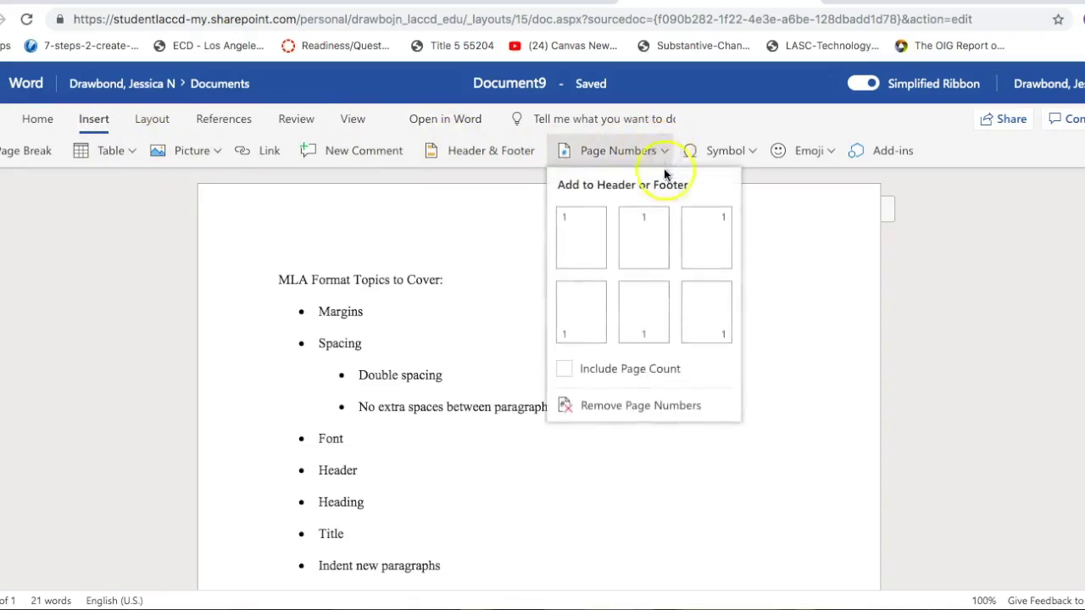
left_click(706, 239)
left_click(711, 231)
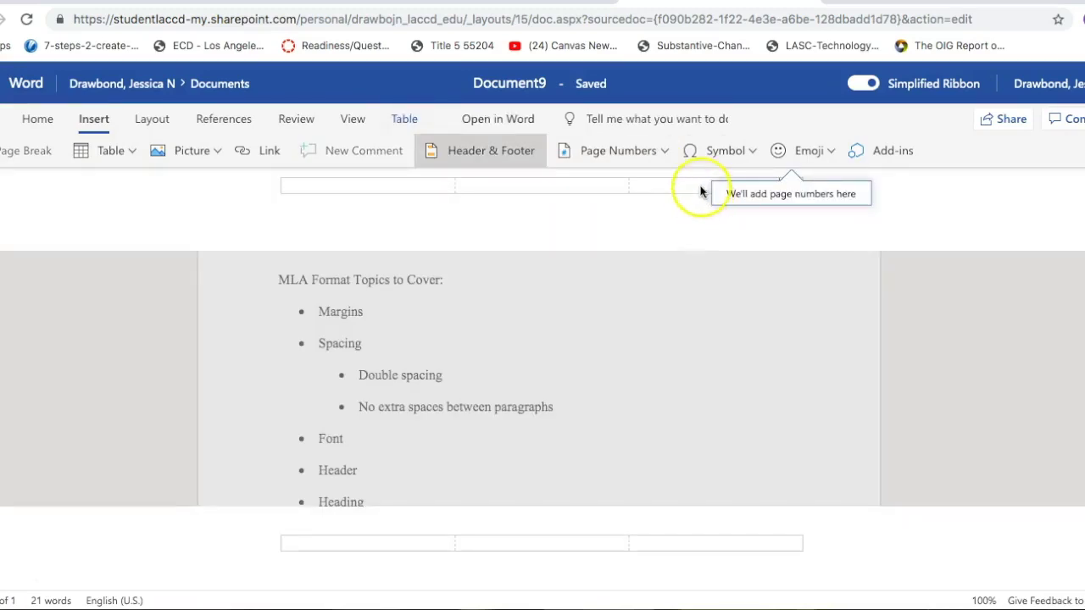
Step: Type the author's surname just before the header page number
left_click(774, 182)
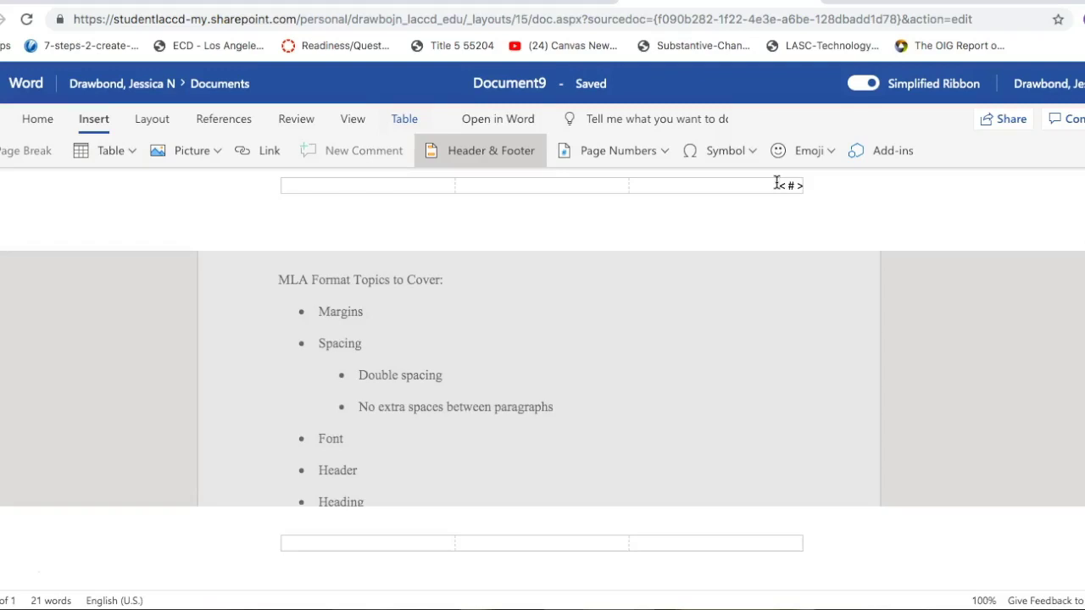
type("Nas")
type("X")
Step: Set the header's surname and page number to Times New Roman 12, then return to the body
left_click(751, 193)
left_click_drag(744, 190, 579, 195)
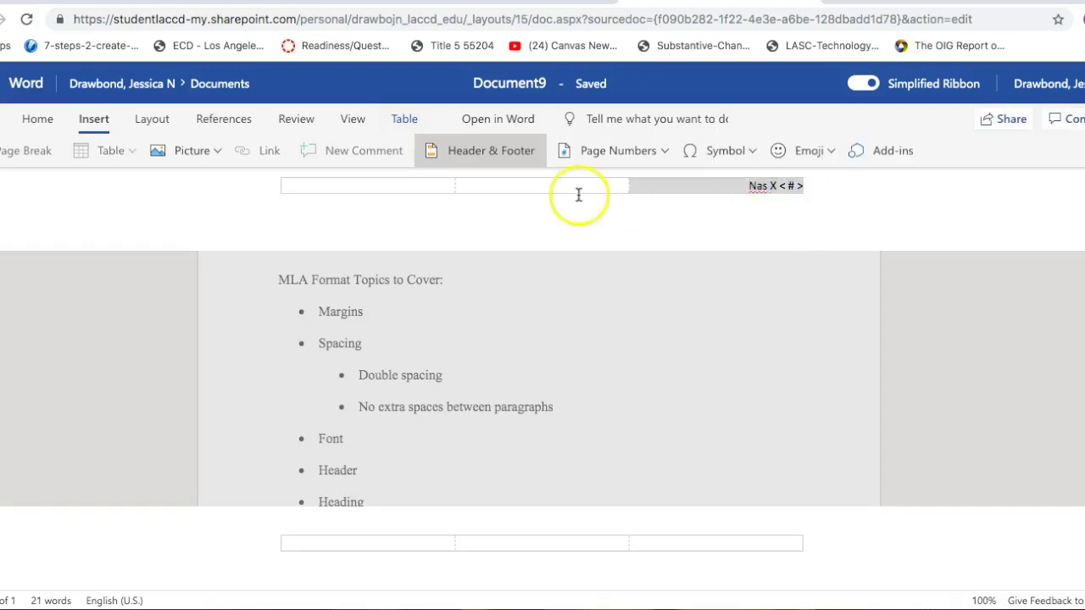
left_click(43, 121)
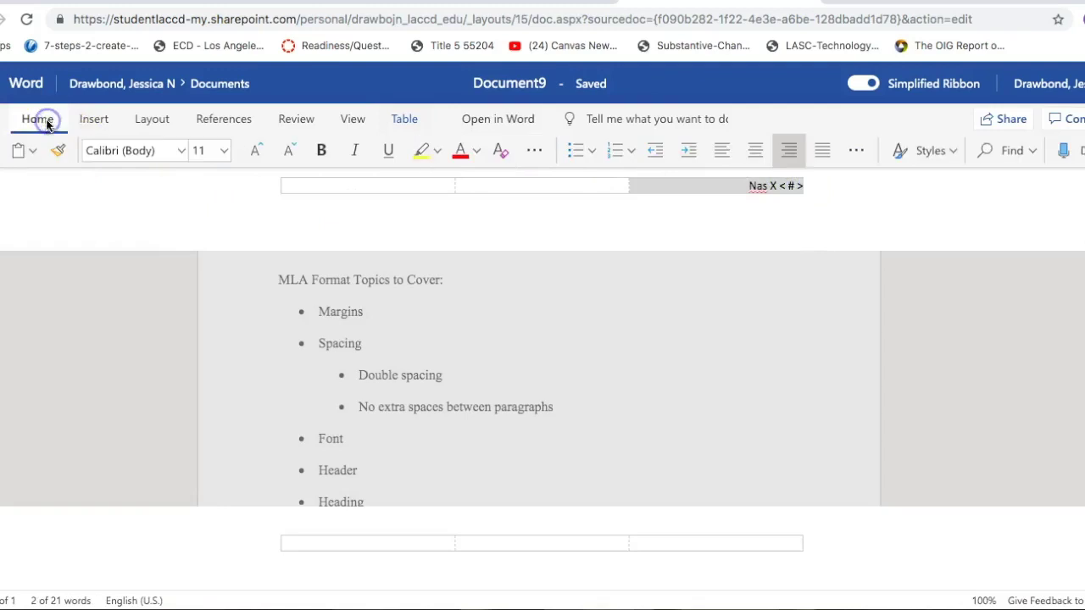
left_click(181, 151)
left_click(157, 289)
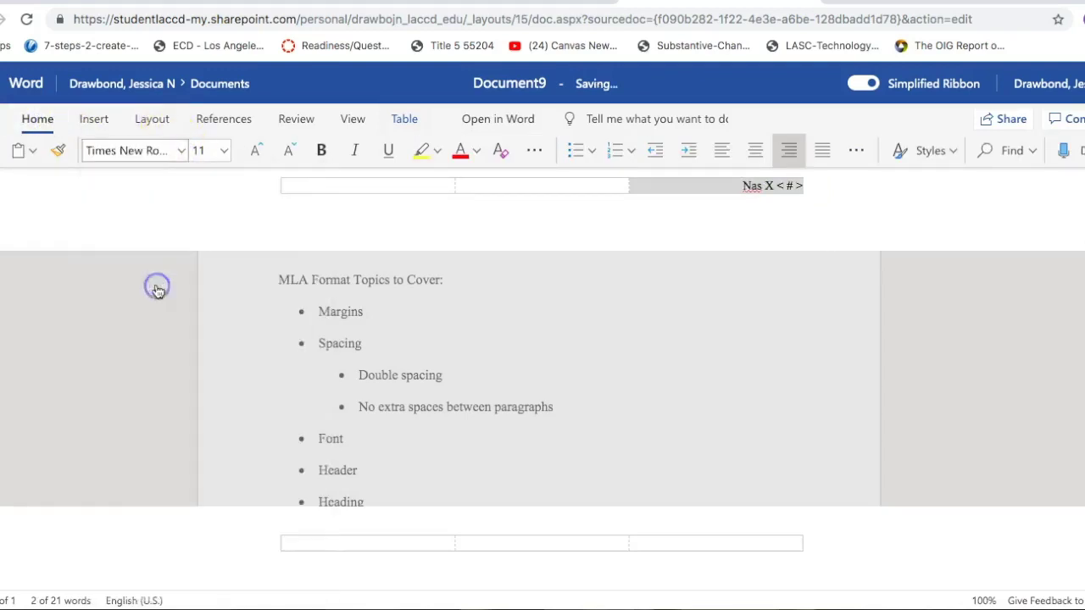
left_click(223, 151)
left_click(206, 286)
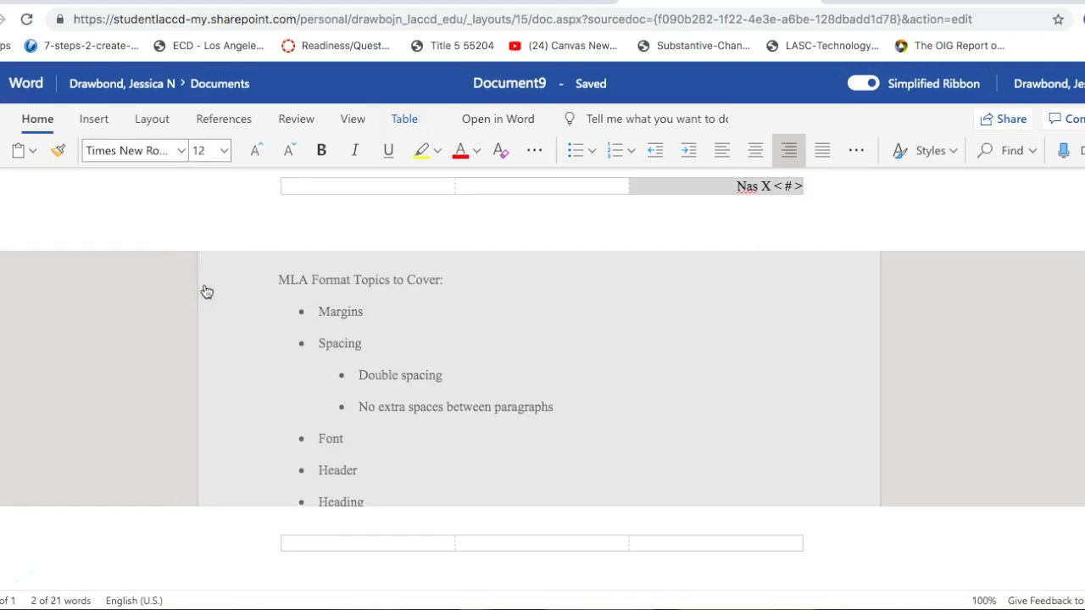
left_click(700, 373)
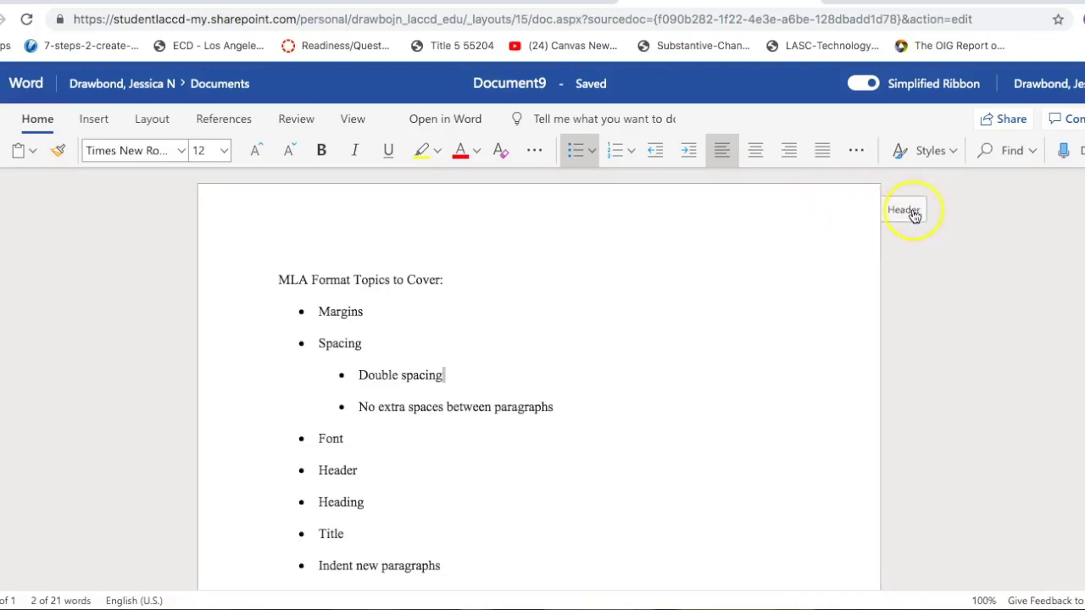
Step: Select the entire MLA topics list and delete it, leaving the page empty
left_click(356, 507)
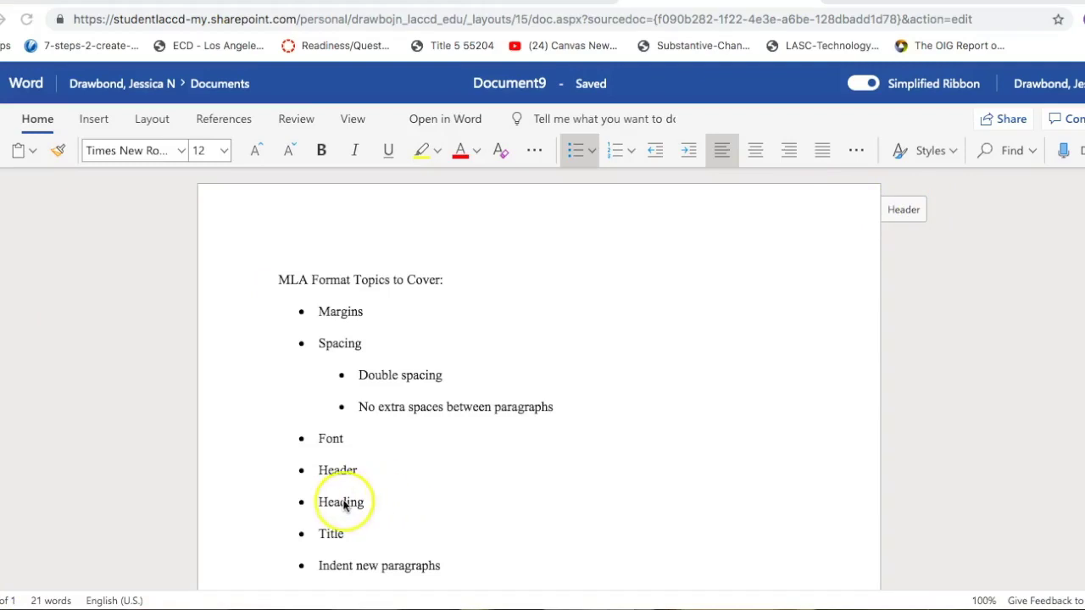
left_click(435, 495)
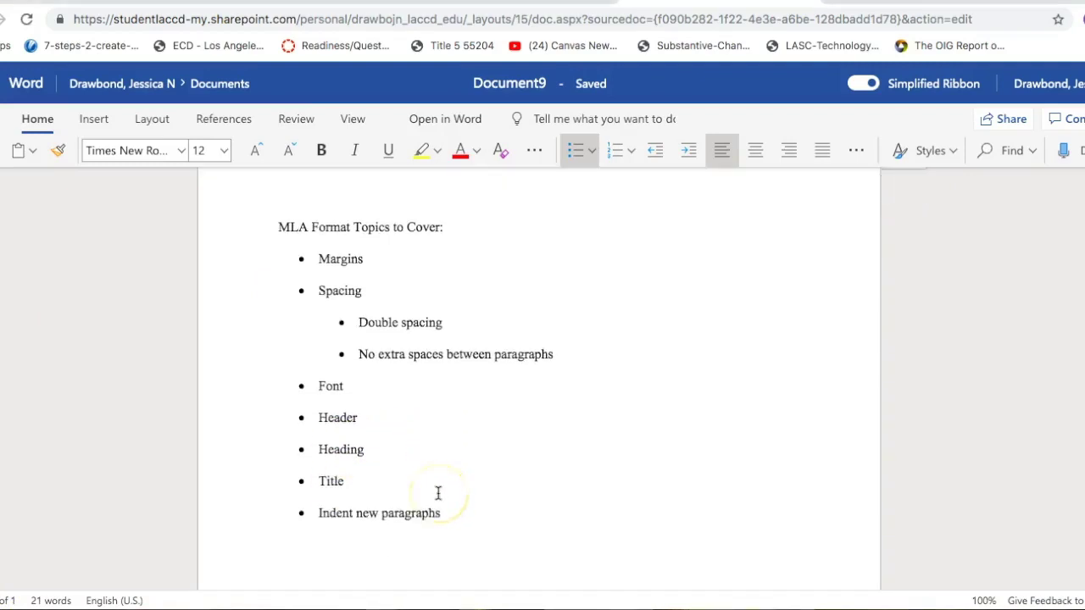
scroll(438, 493, "down", 1)
left_click_drag(441, 519, 270, 234)
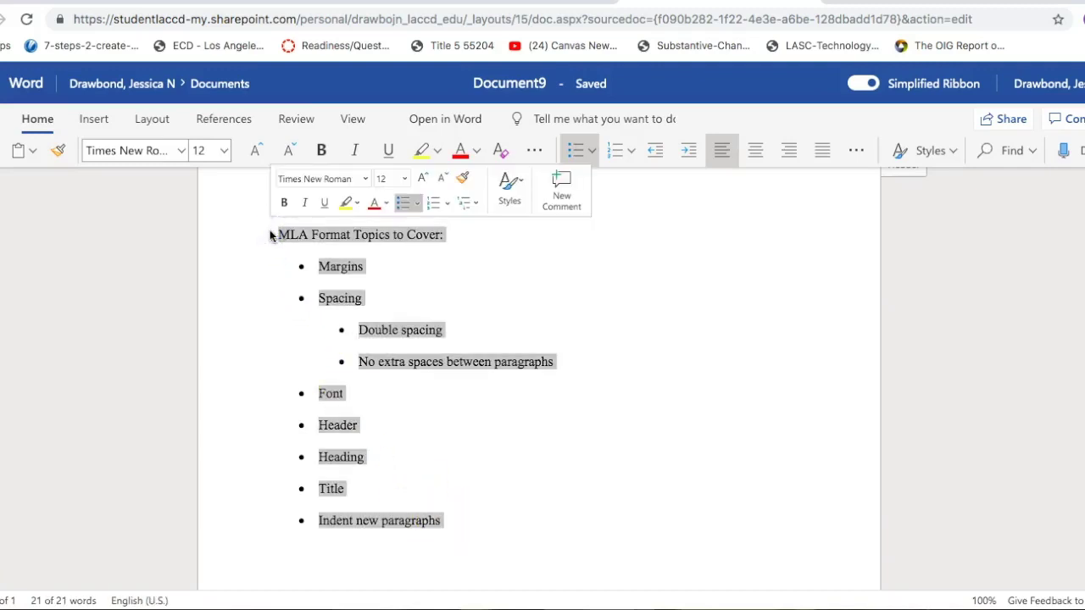
key("BackSpace")
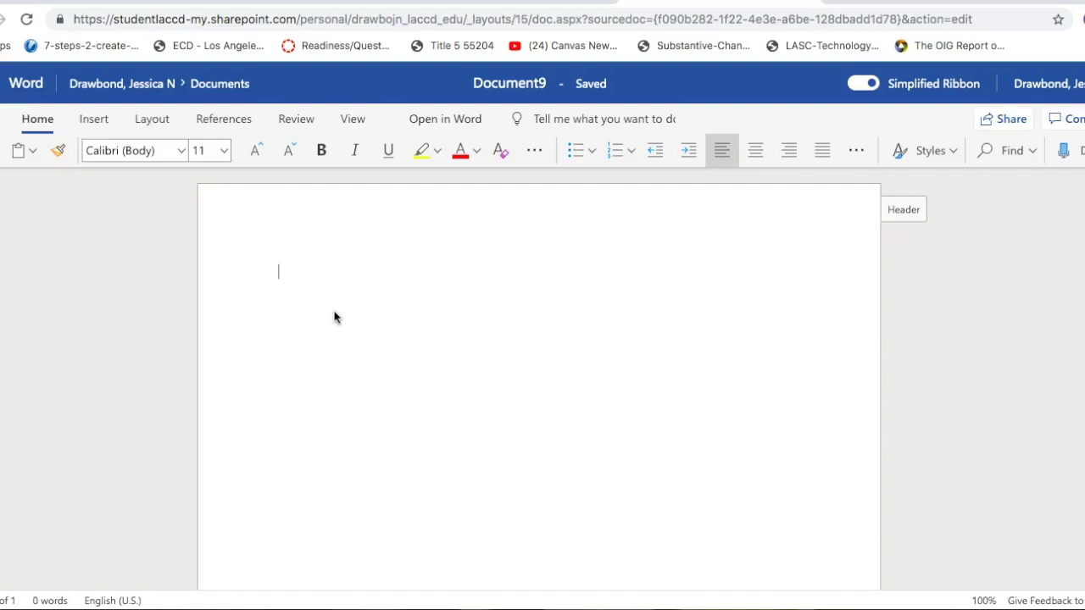
Step: Type the student's name on the first line and format it Times New Roman 12
left_click(280, 272)
left_click(303, 318)
left_click(275, 378)
type("Lil Nas X")
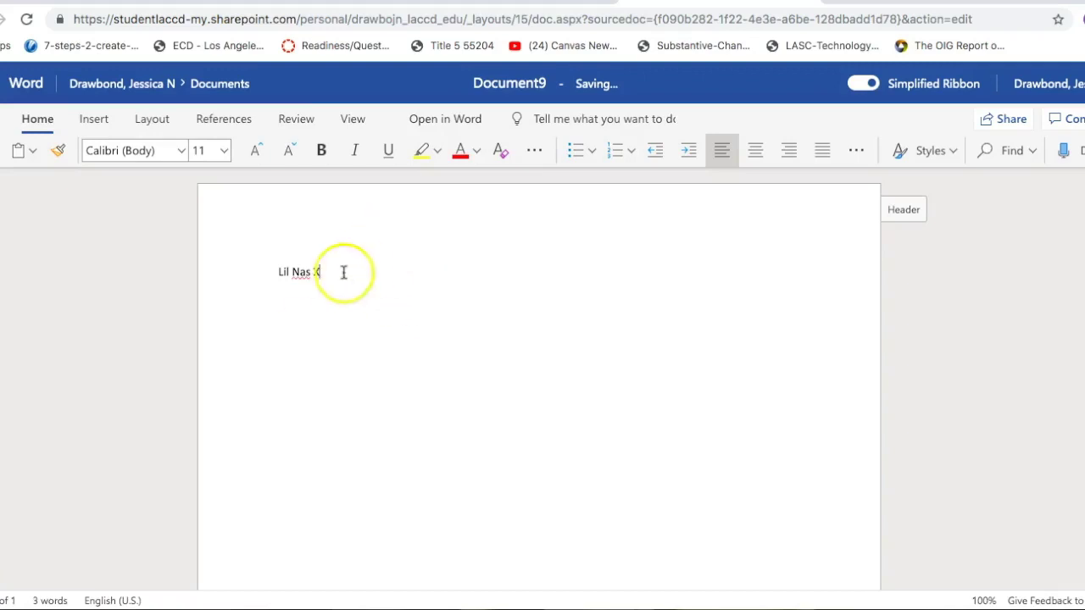
left_click_drag(332, 277, 272, 280)
left_click(179, 151)
left_click(158, 284)
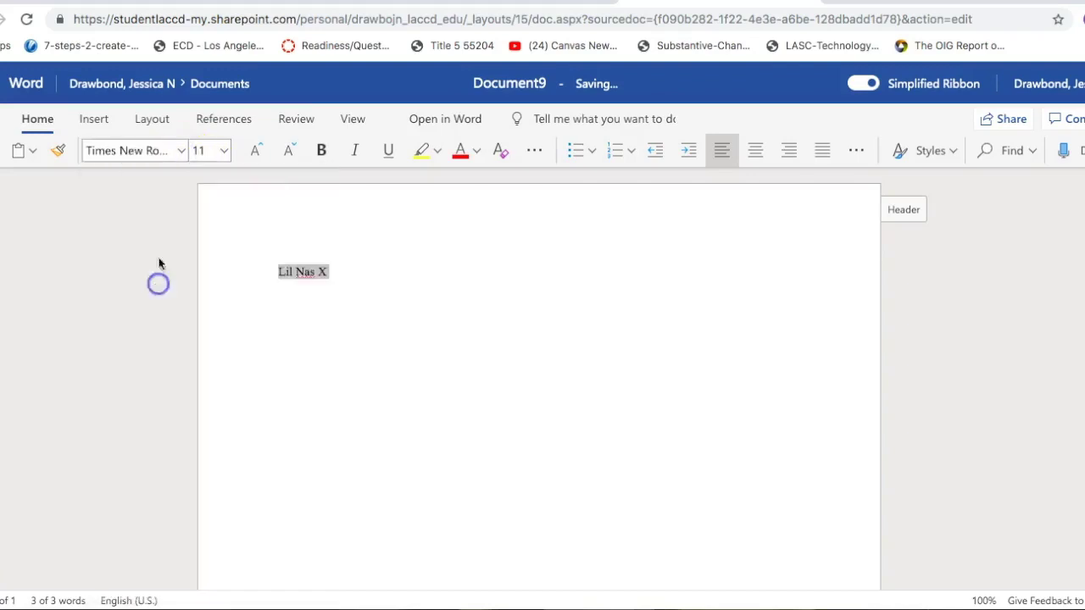
left_click(223, 151)
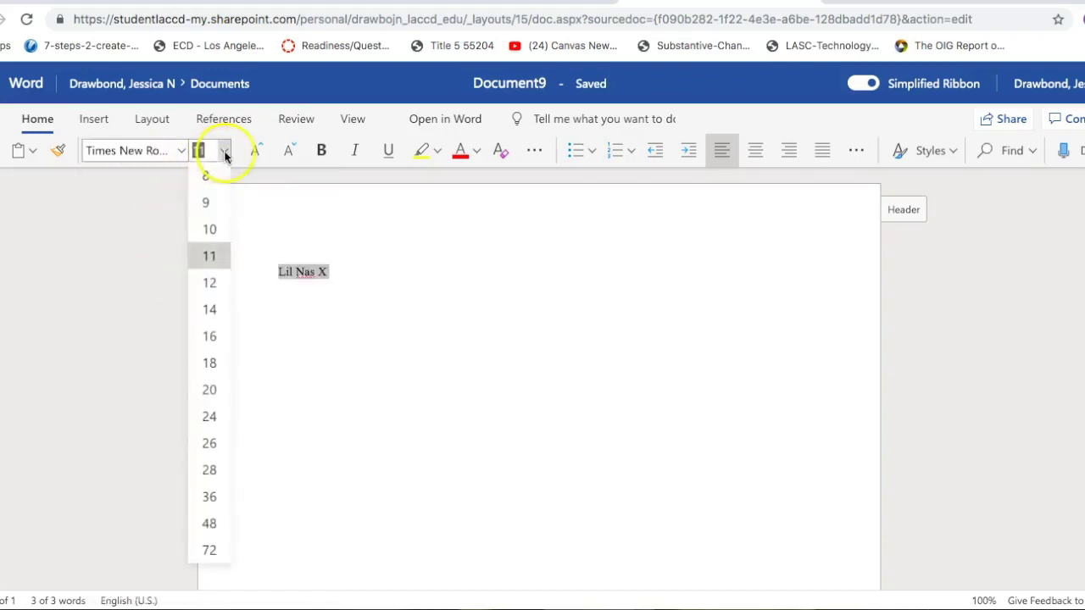
left_click(212, 283)
left_click(361, 267)
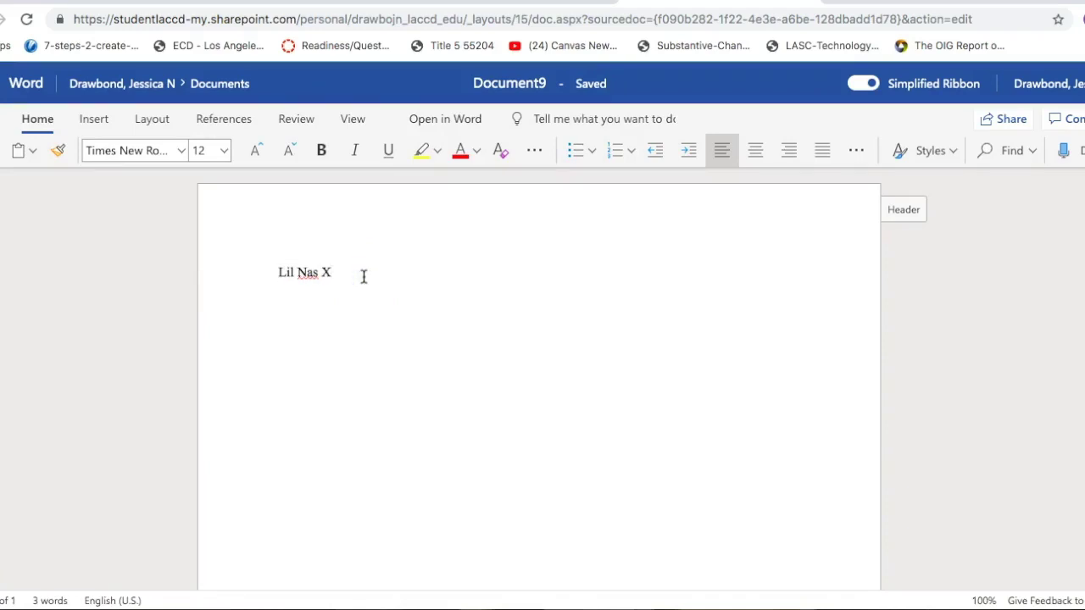
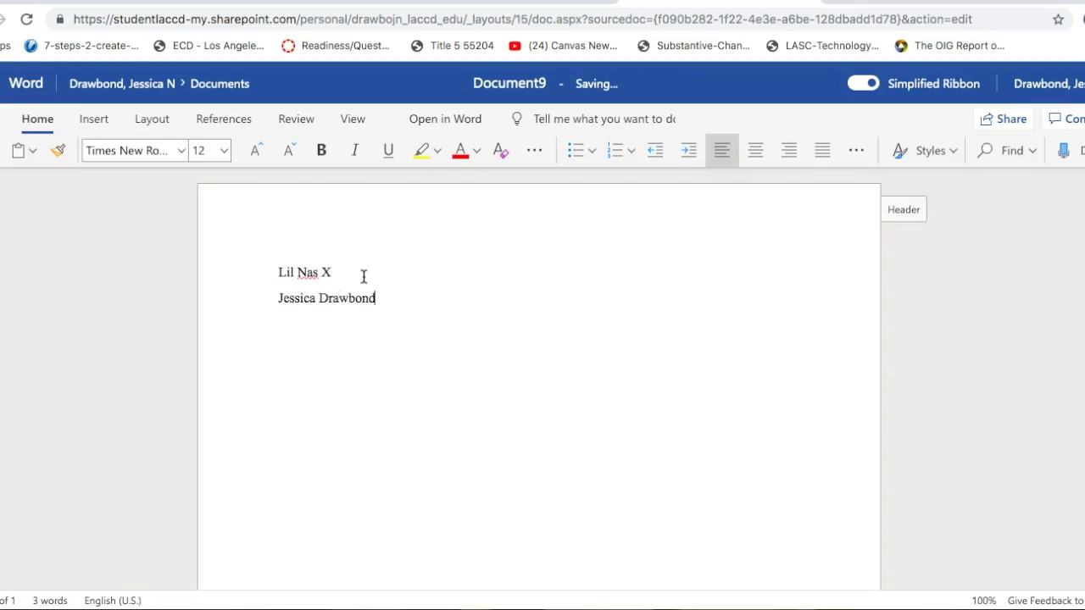
Step: Add the instructor's name, 'English 101' and '15 July 2019' on separate lines
key("Return")
type("English 101")
key("Return")
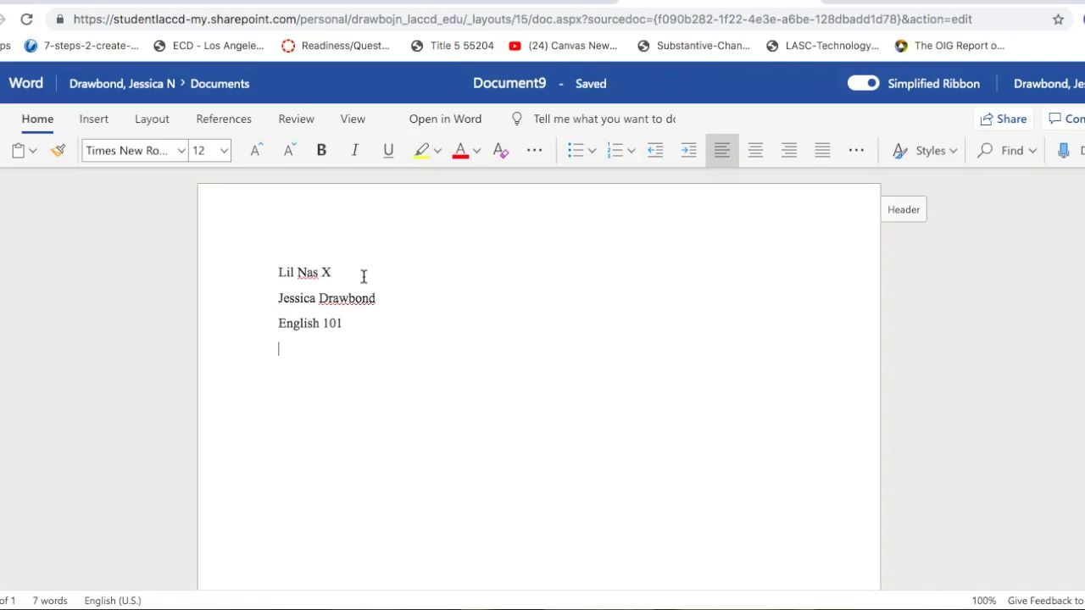
type("15 July 2019")
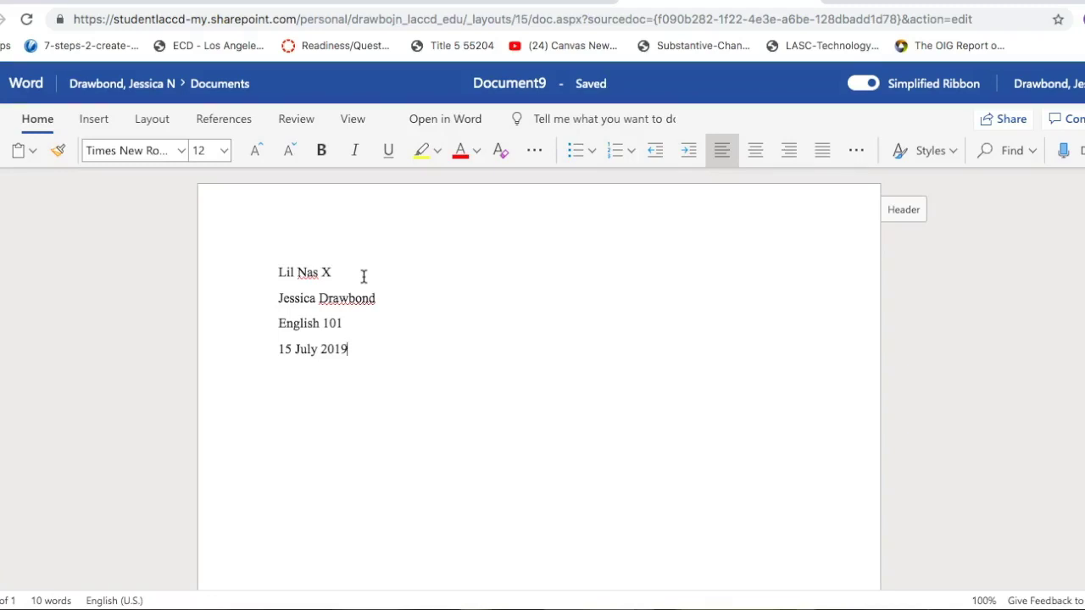
key("Return")
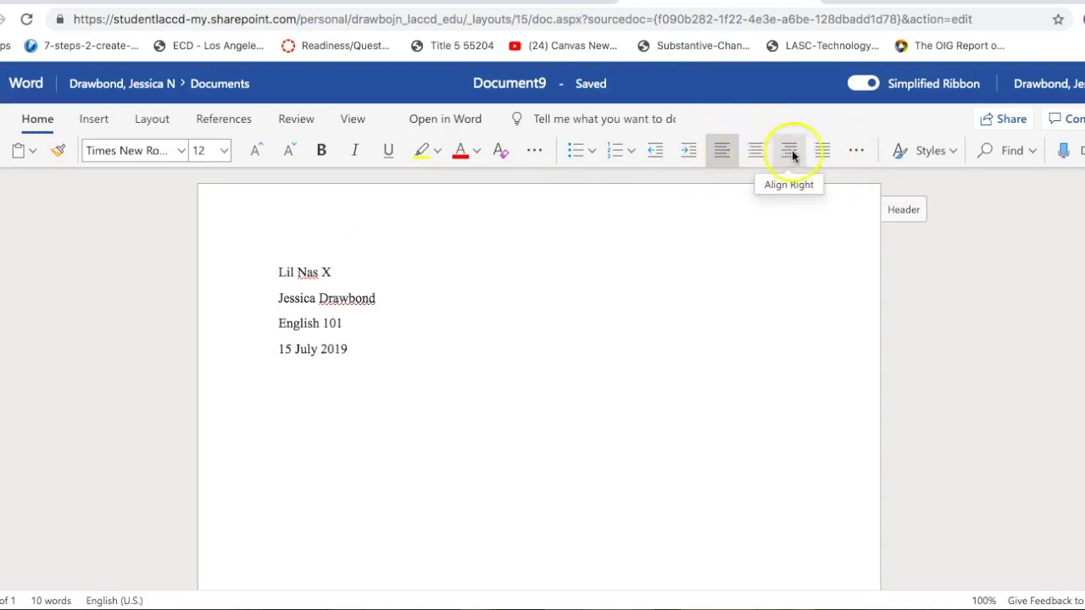
Step: Add the centered title 'Old Town Road', then return the next line to left alignment
left_click(751, 151)
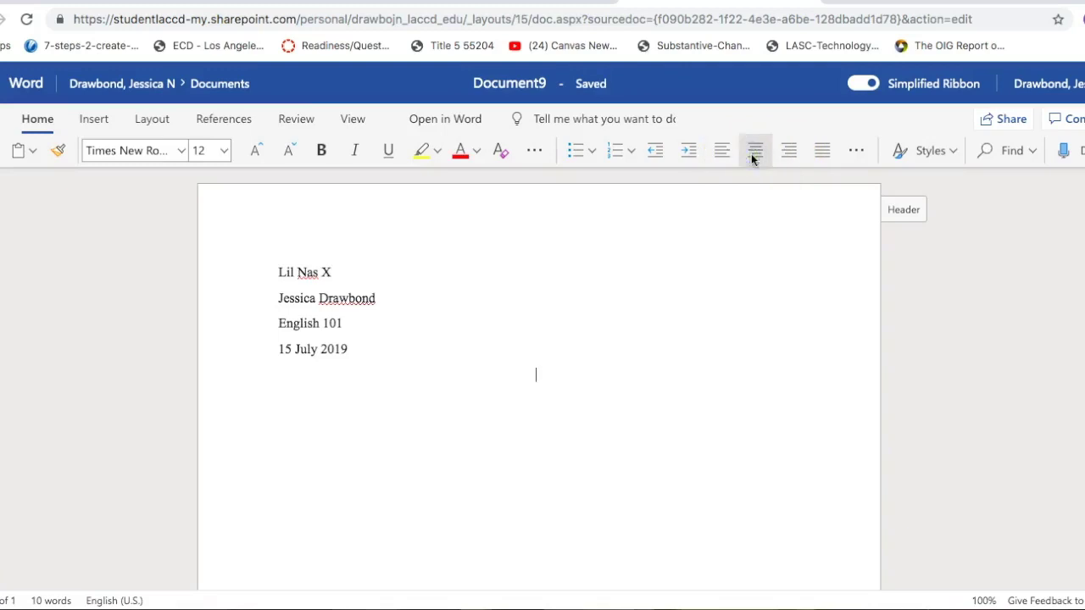
type("Old Town Road")
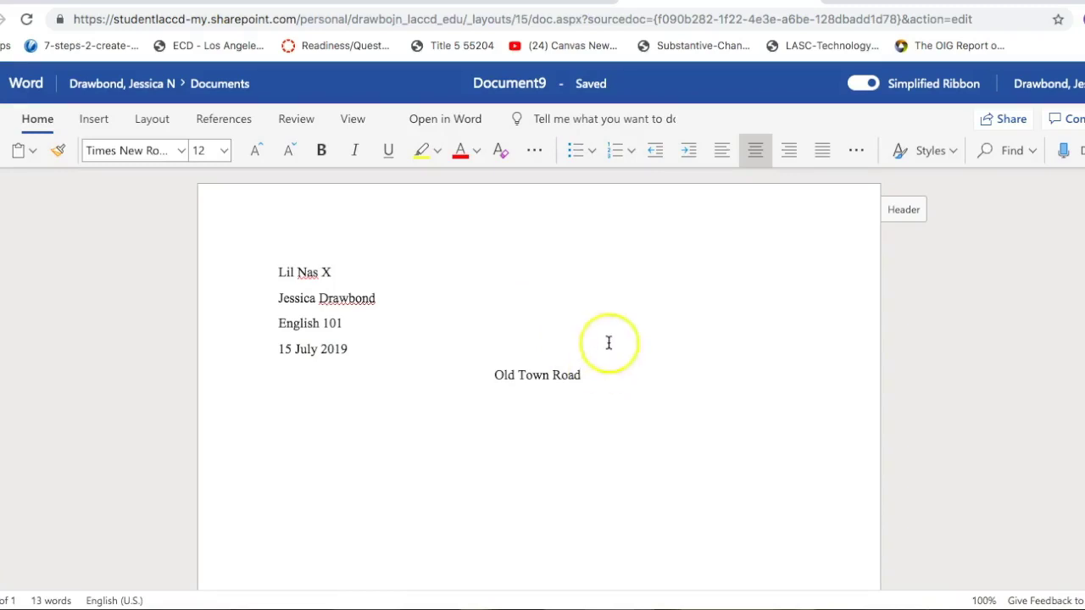
left_click(721, 152)
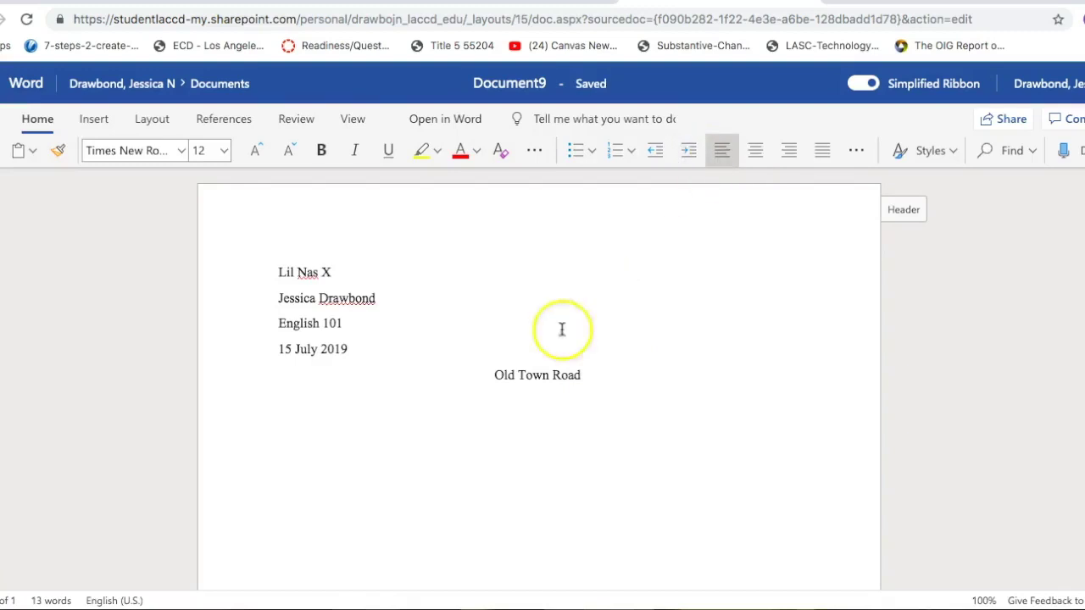
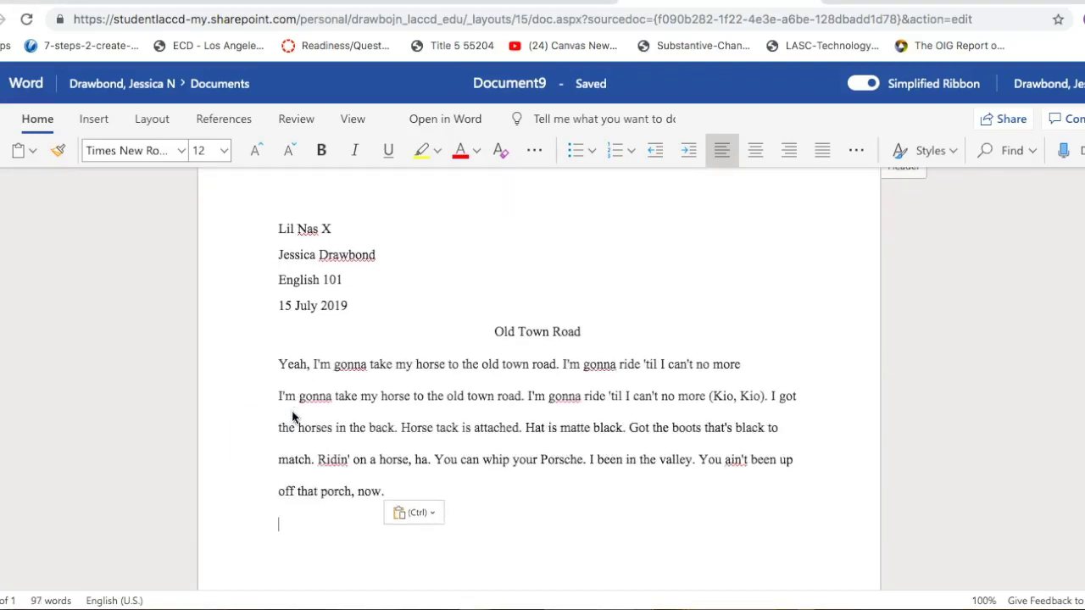
Step: Indent the first line of the body paragraph that begins with 'Yeah'
left_click(278, 367)
left_click(278, 363)
key("Tab")
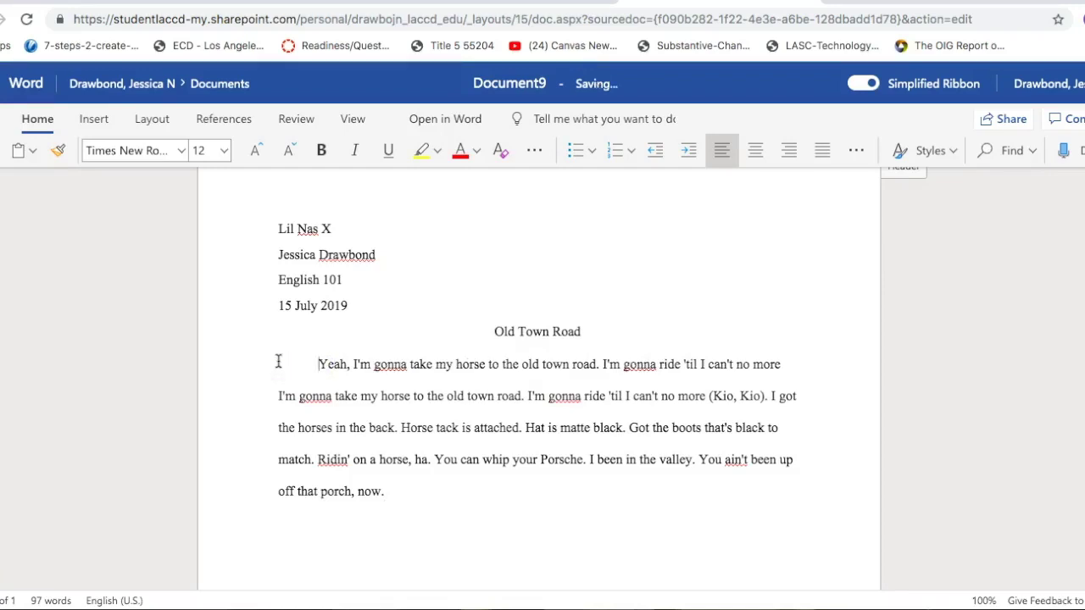
Step: Start a new paragraph after 'now.' and return the caret to the end of the body text
left_click(420, 502)
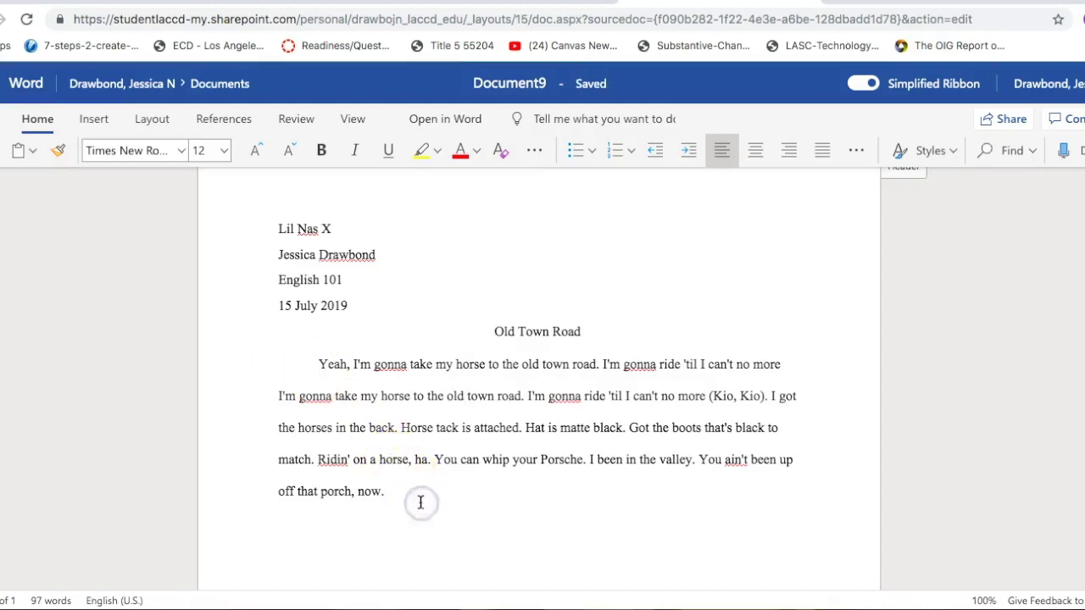
key("Return")
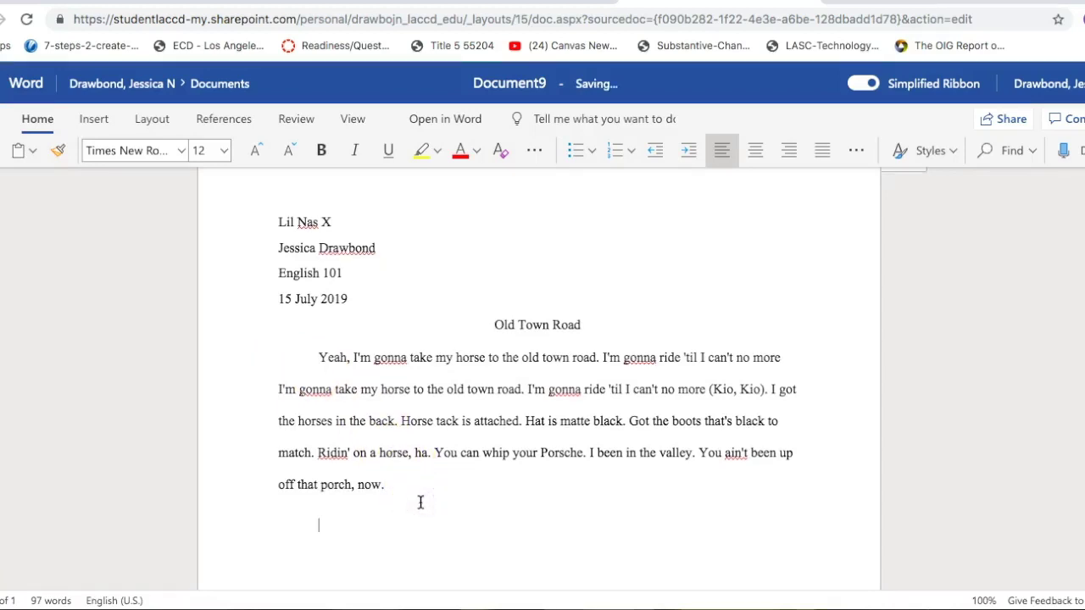
left_click(383, 527)
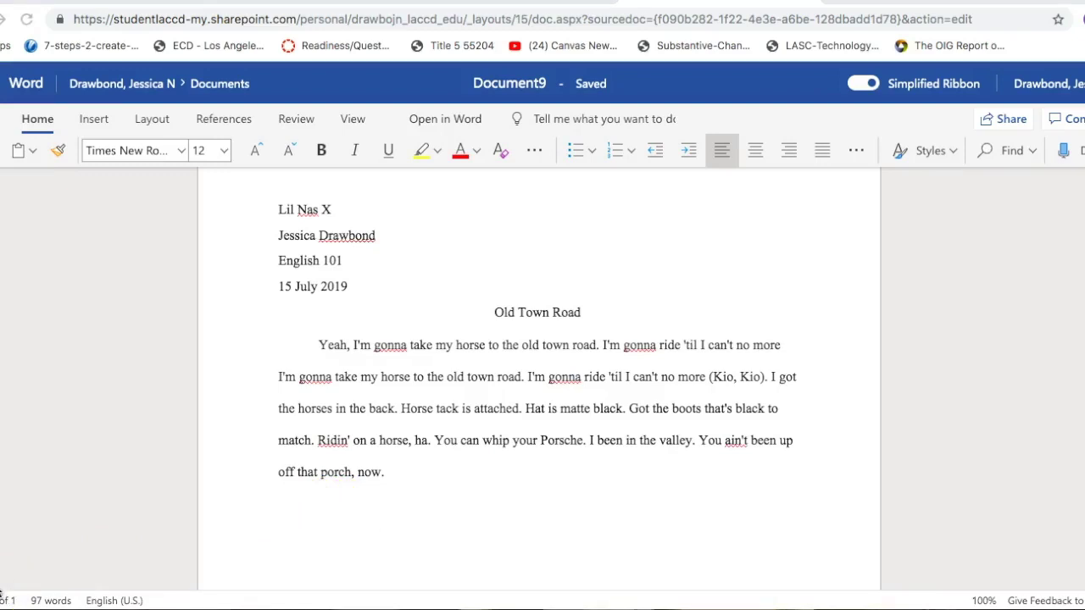
left_click(315, 529)
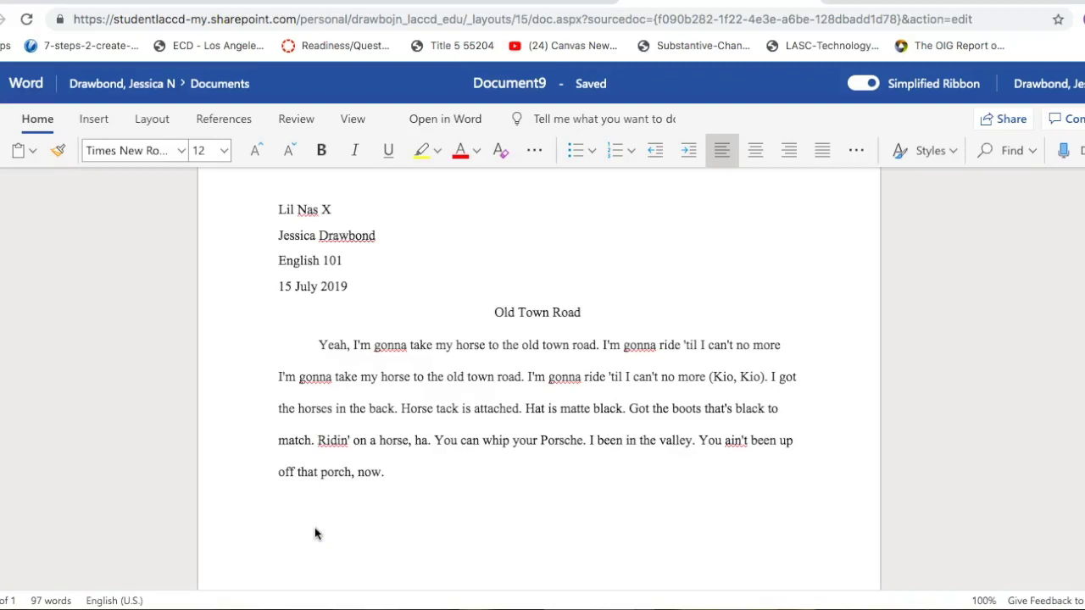
left_click(388, 398)
left_click(421, 472)
Step: Insert a page break after the body paragraph and type a centered 'Works Cited' heading on page two
left_click(92, 118)
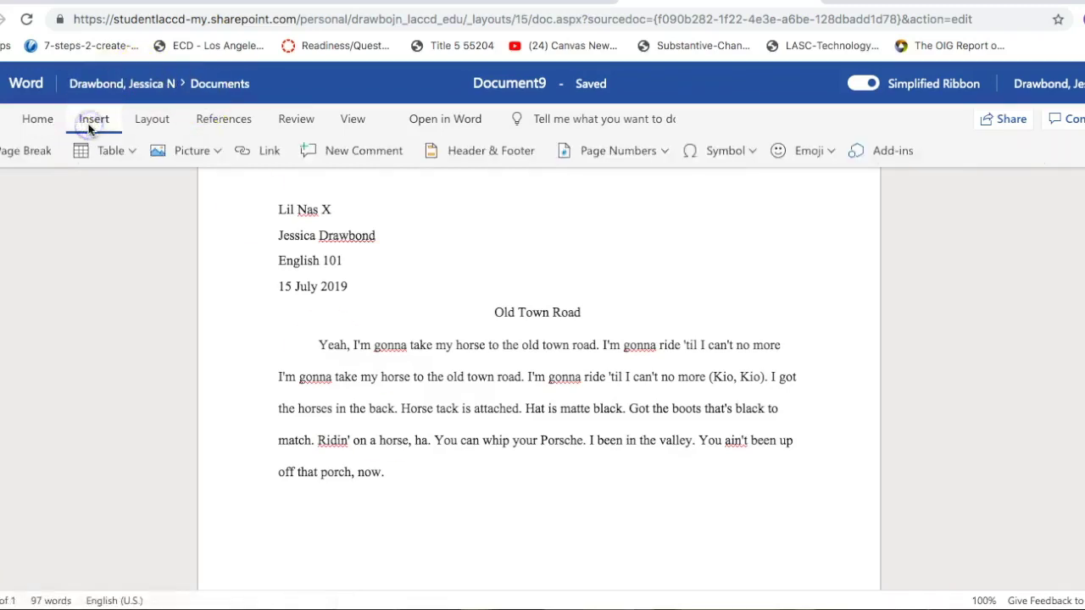
left_click(18, 153)
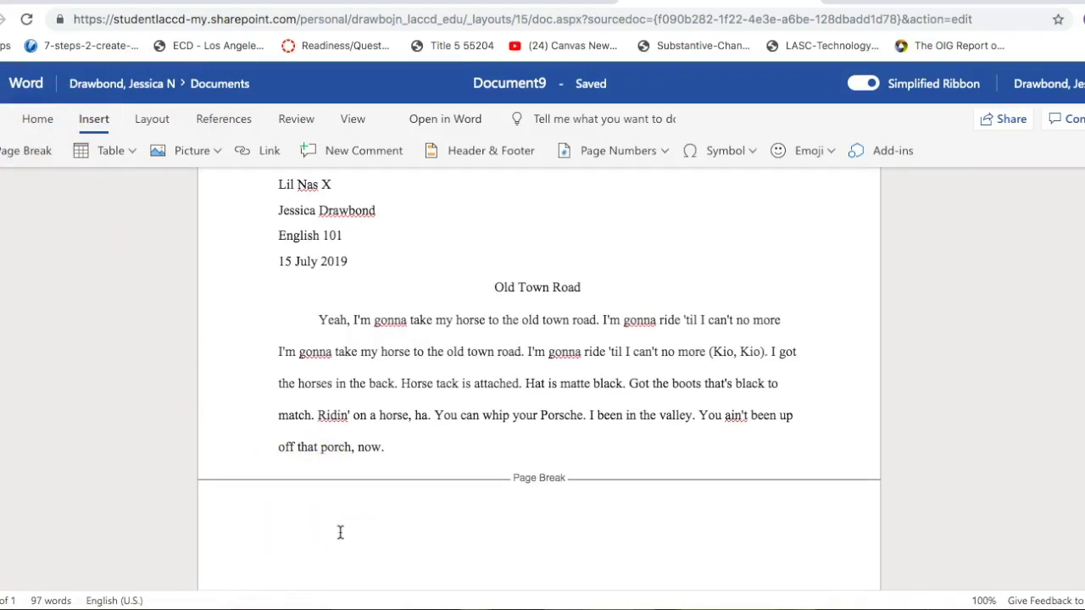
left_click(50, 210)
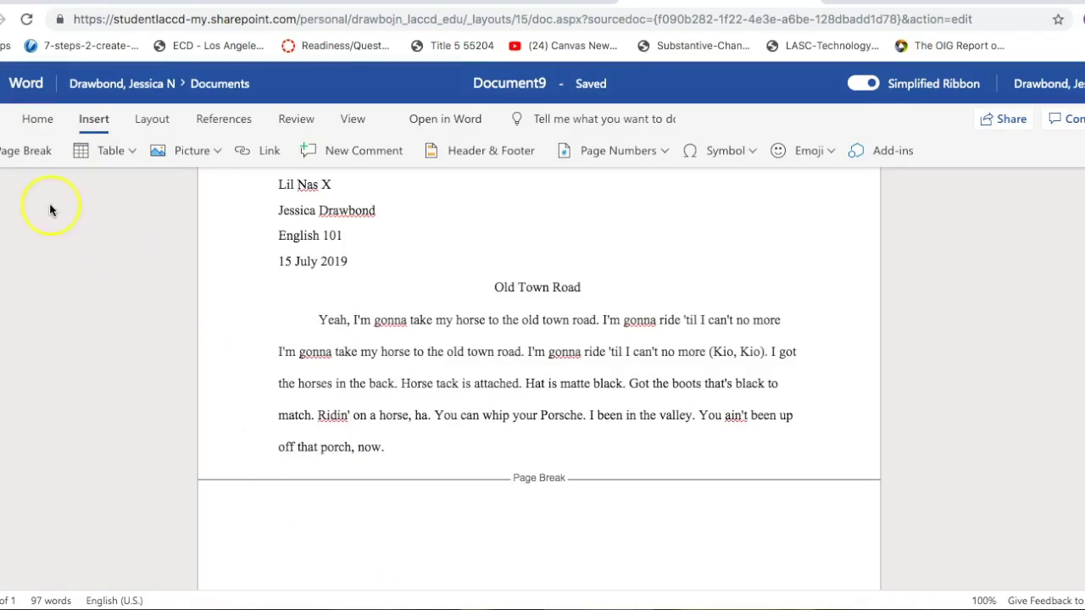
left_click(32, 120)
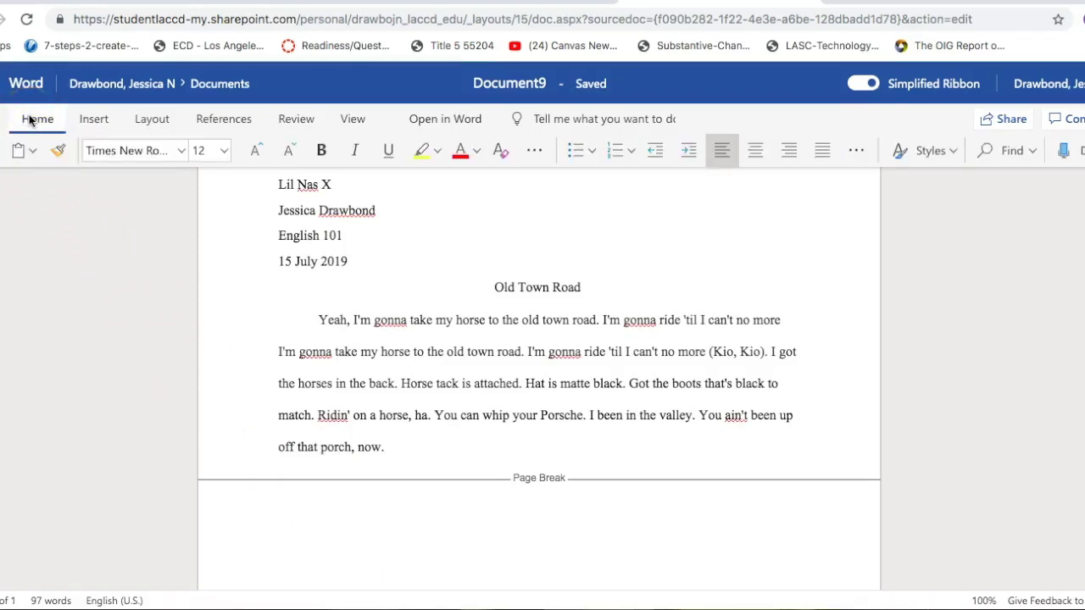
left_click(755, 152)
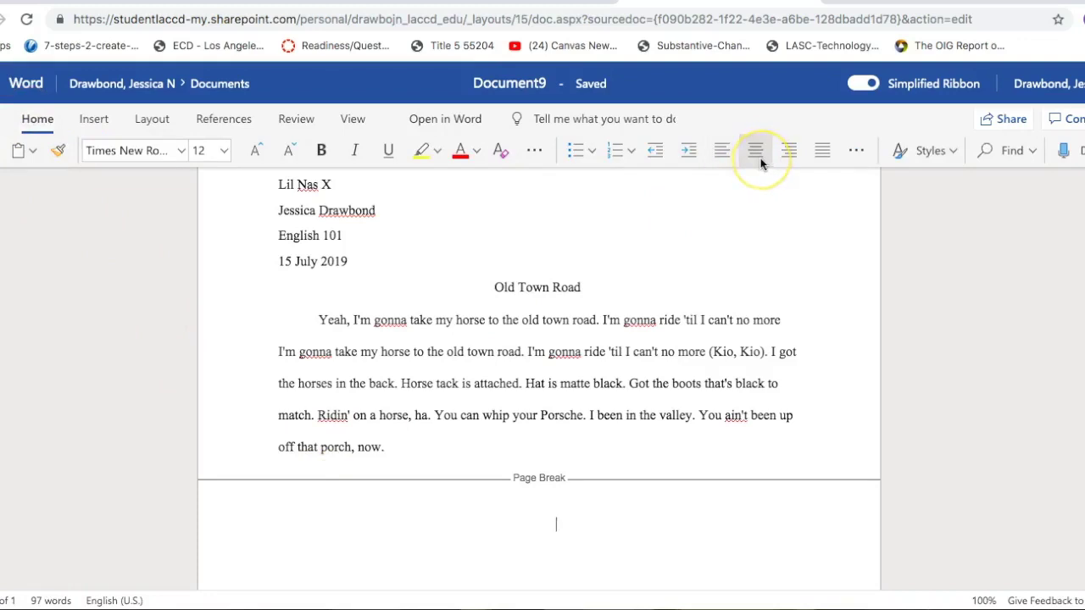
type("Works Cited")
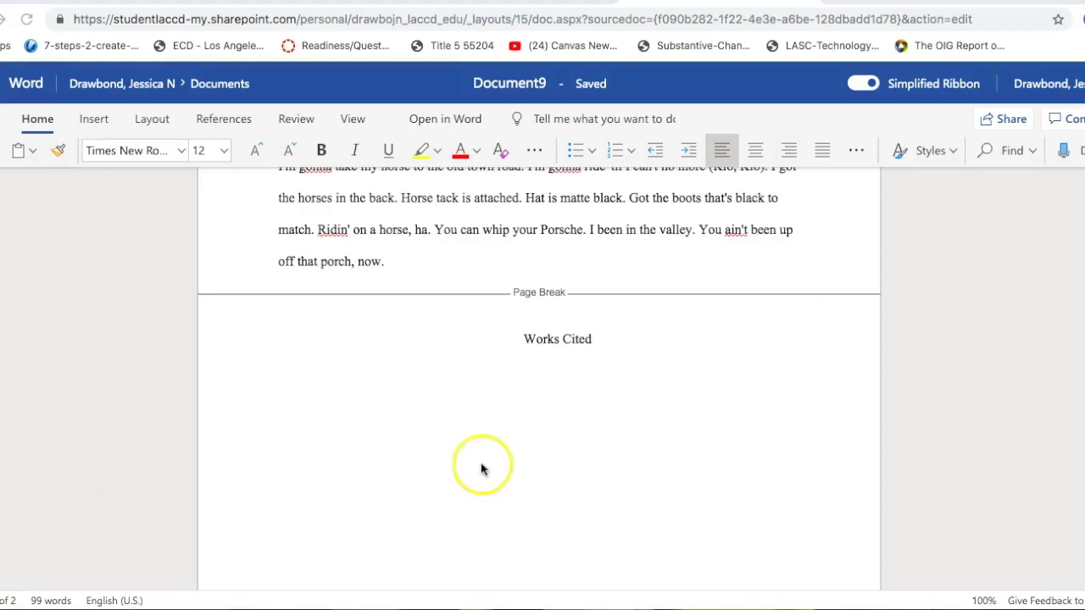
Step: Paste the Psychology Today citation twice, on separate lines under Works Cited
left_click(338, 379)
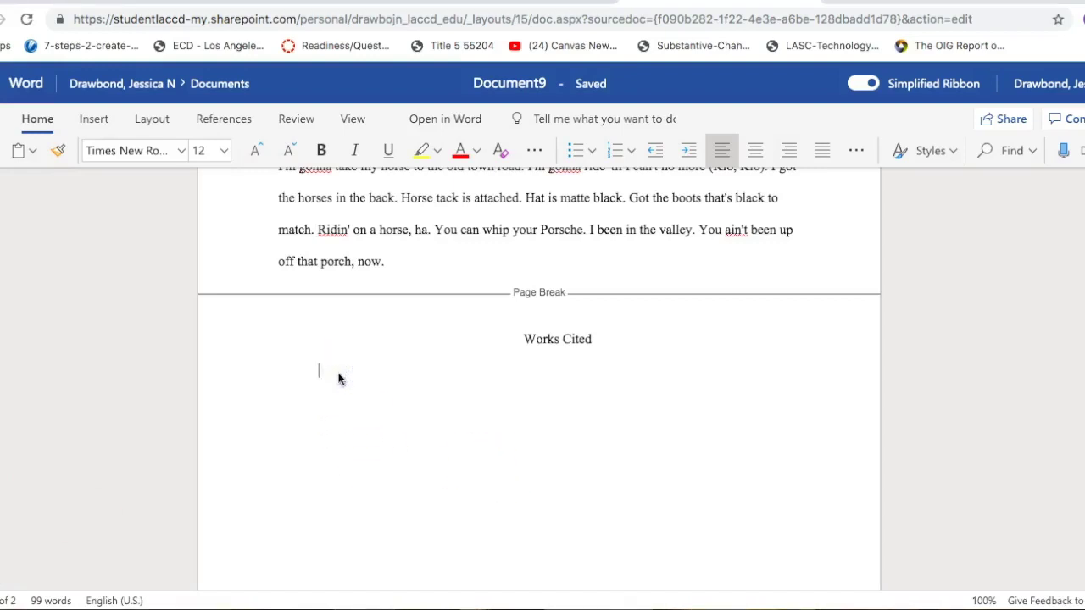
type("Nicholson, Jeremy. \"Pros and Cons of Online Dating.\" Psychology Today, Sussex Publishers, 30 Apr. 2014, www.psychologytoday.com/us/blog/the-attraction-doctor/201404/pros-and-cons-online-dating. Accessed 29 May 2019.")
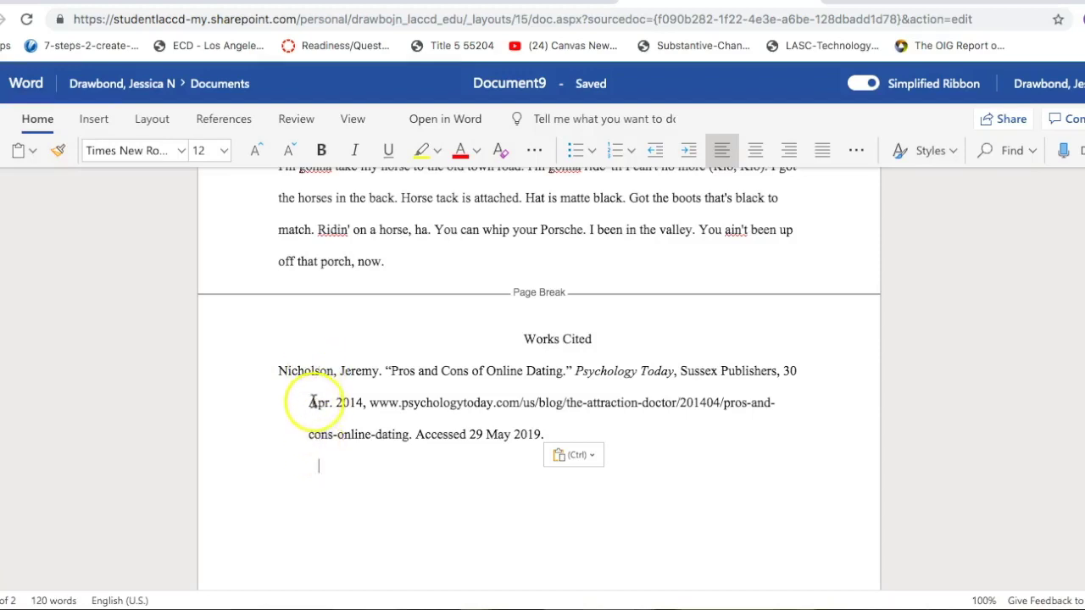
left_click(572, 433)
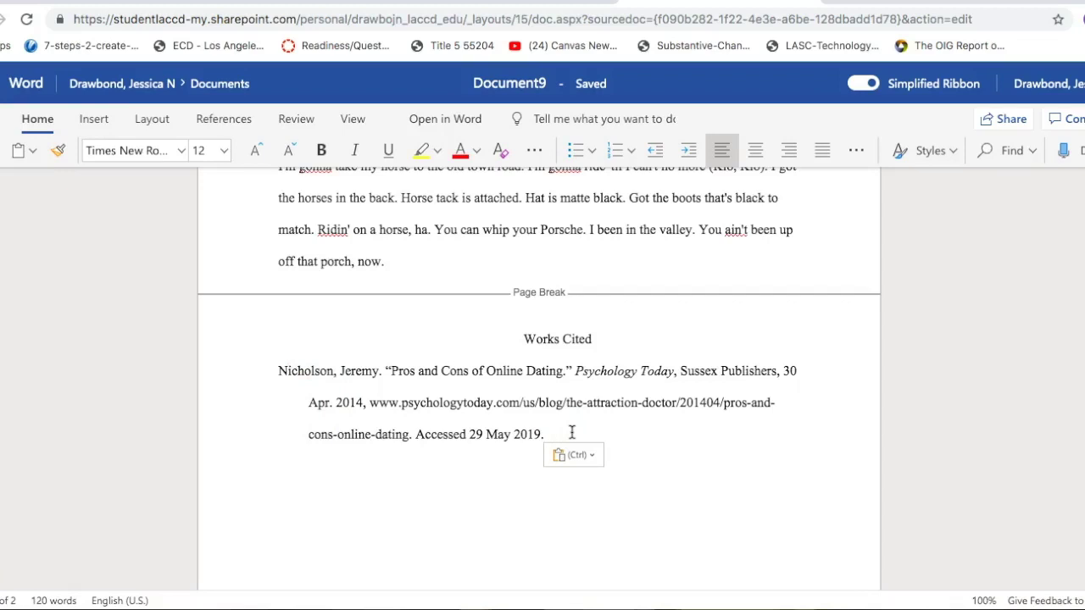
key("Return")
type("Nicholson, Jeremy. \"Pros and Cons of Online Dating.\" Psychology Today, Sussex Publishers, 30 Apr. 2014, www.psychologytoday.com/us/blog/the-attraction-doctor/201404/pros-and-cons-online-dating. Accessed 29 May 2019.")
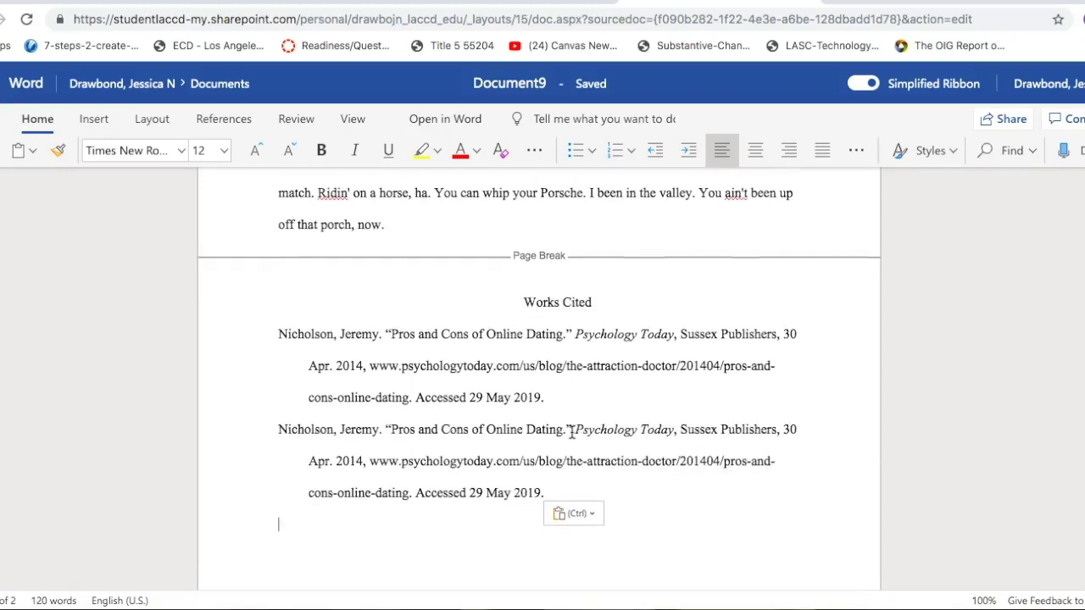
left_click(283, 334)
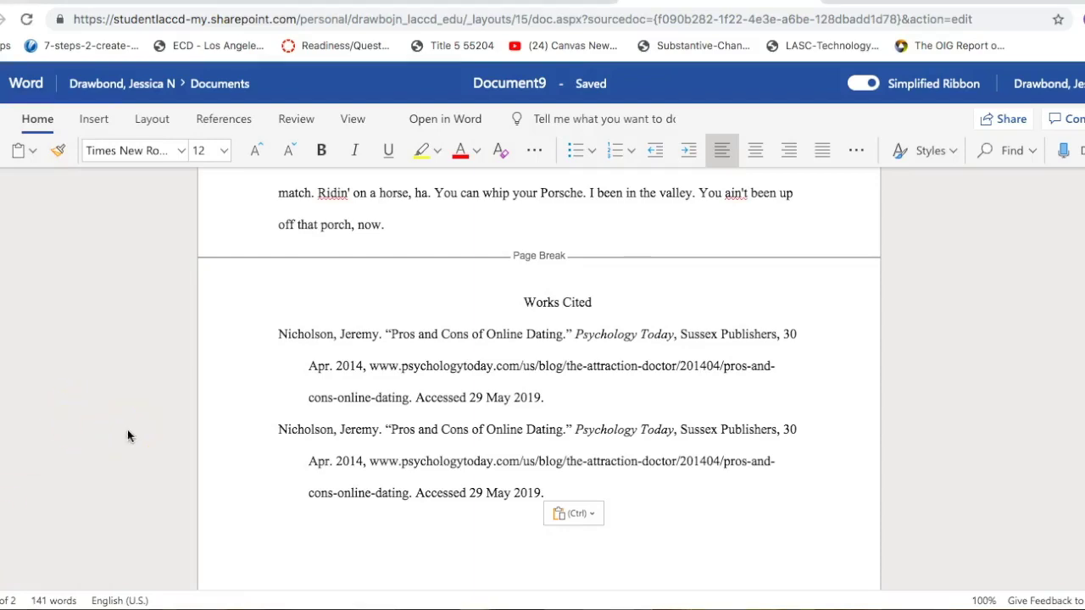
Step: Show the Save As options from the File menu
scroll(127, 429, "up", 1)
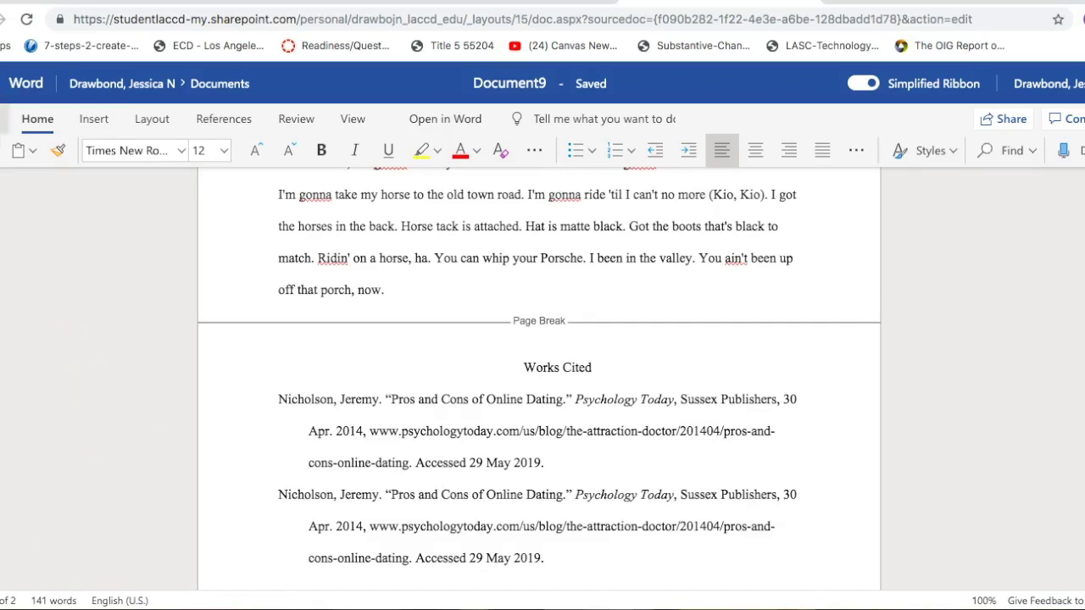
left_click(2, 119)
left_click(7, 268)
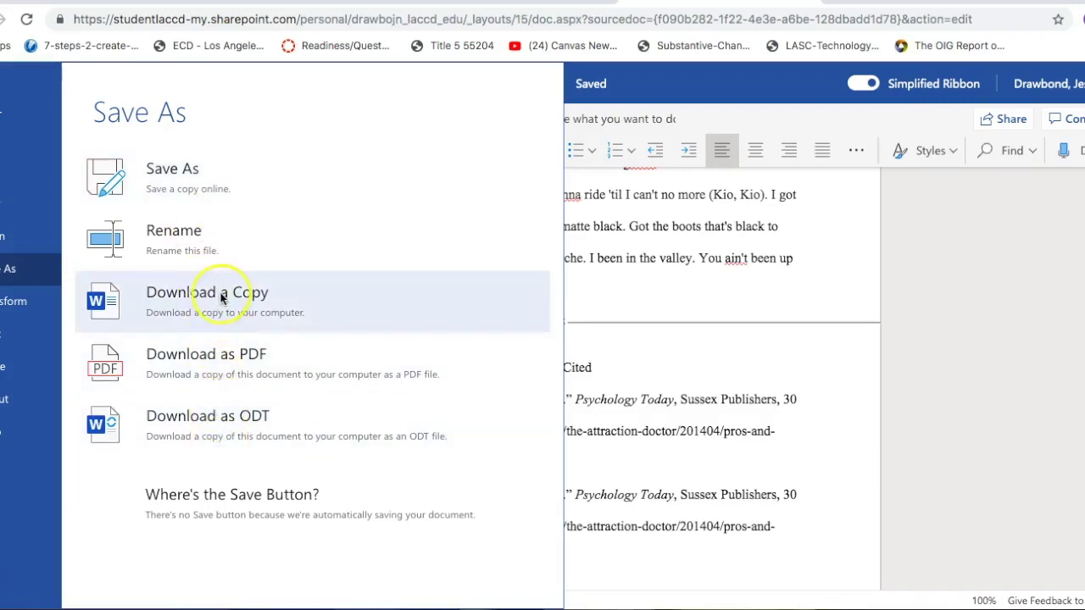
Step: Download a copy of the paper as Document9.docx
left_click(214, 356)
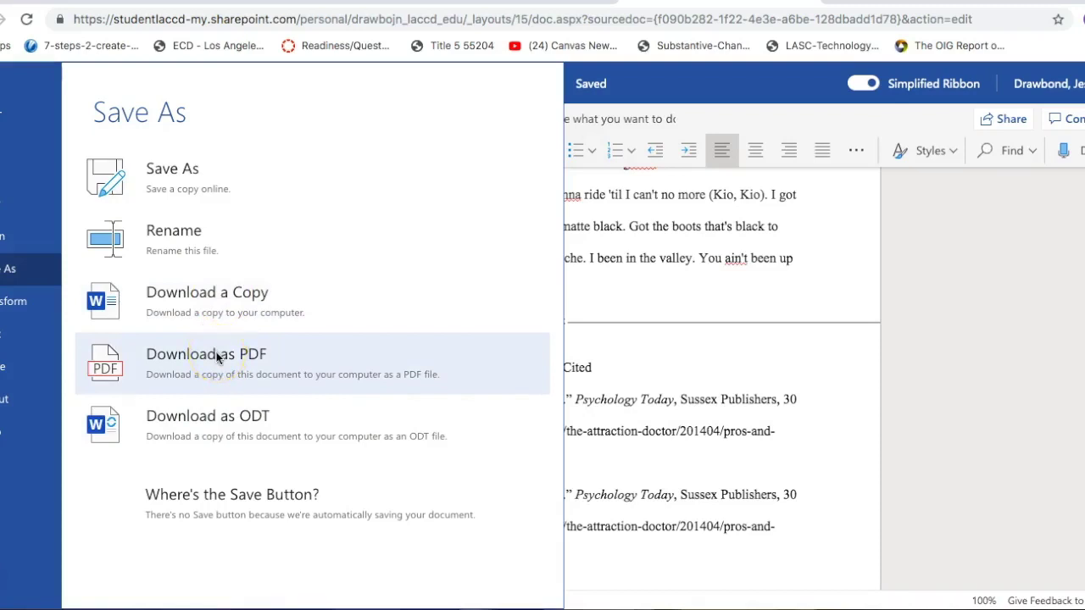
left_click(212, 417)
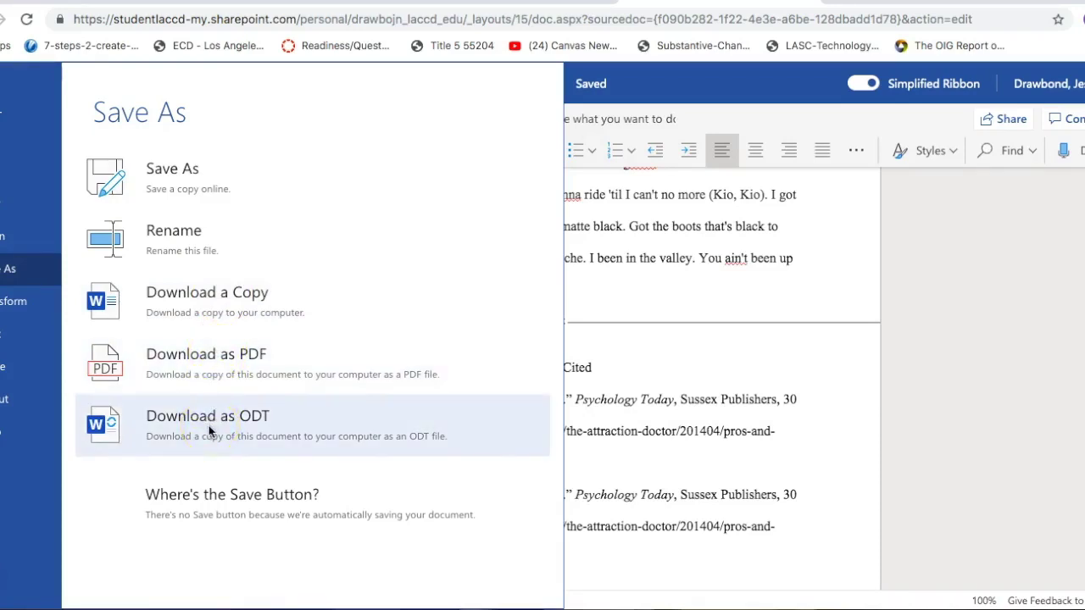
left_click(207, 360)
left_click(218, 422)
left_click(218, 301)
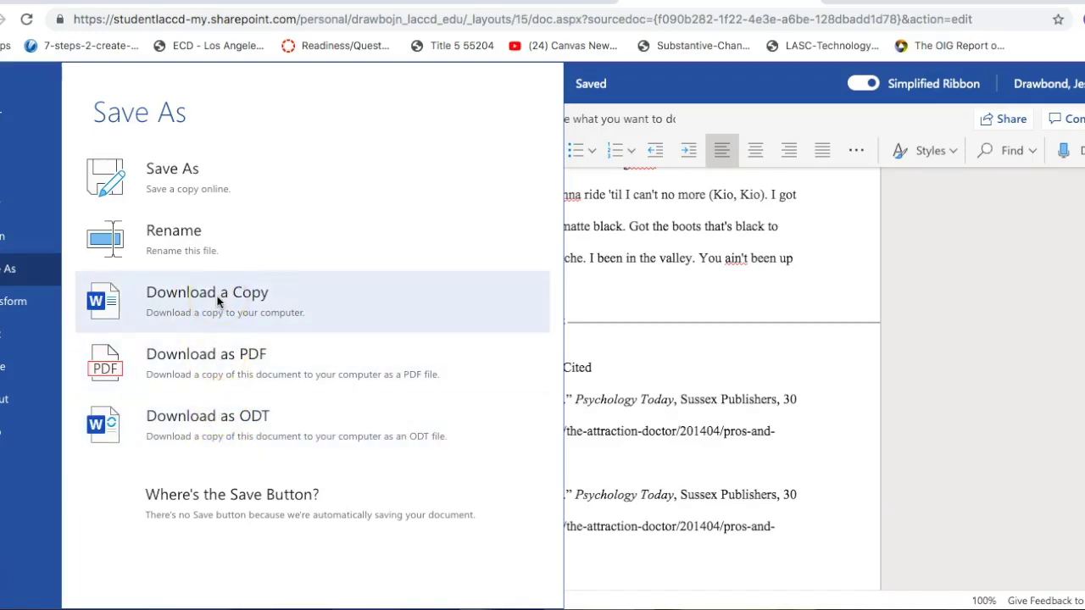
left_click(217, 300)
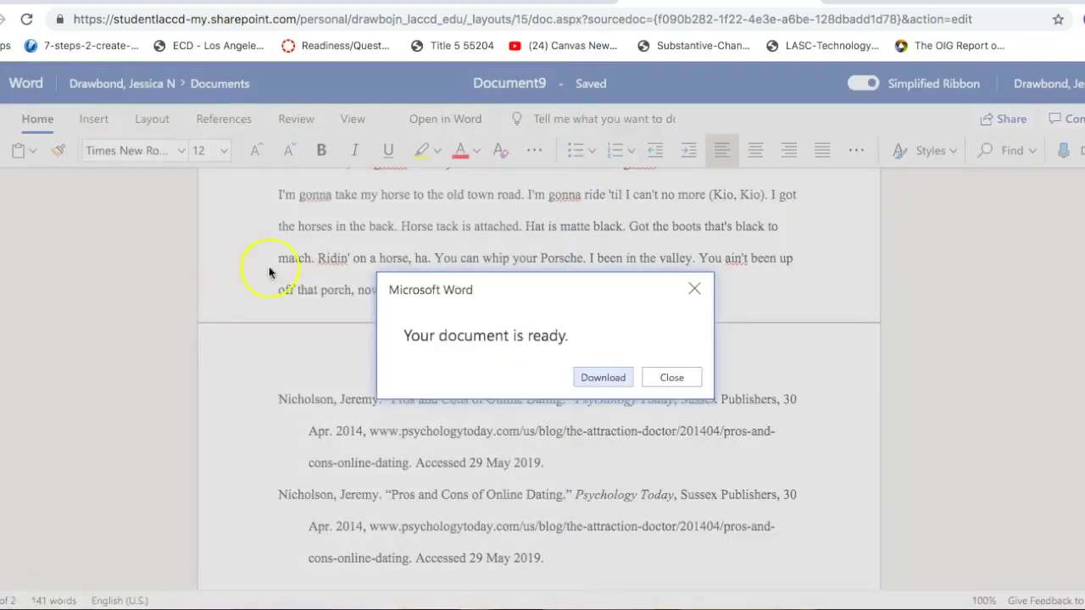
left_click(617, 379)
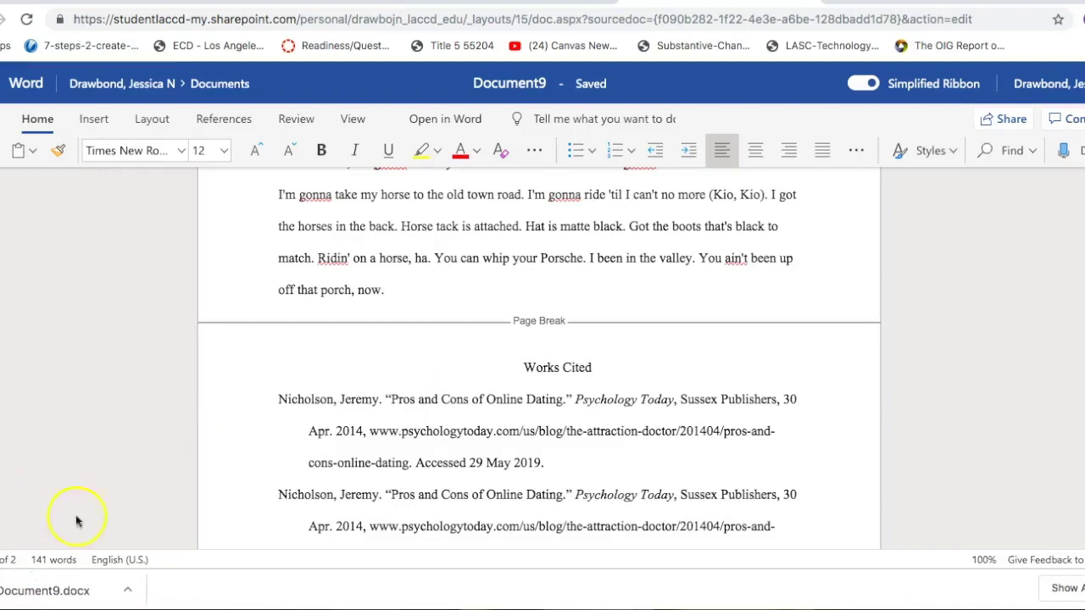
Step: Open the downloaded Document9.docx in desktop Word
left_click(79, 592)
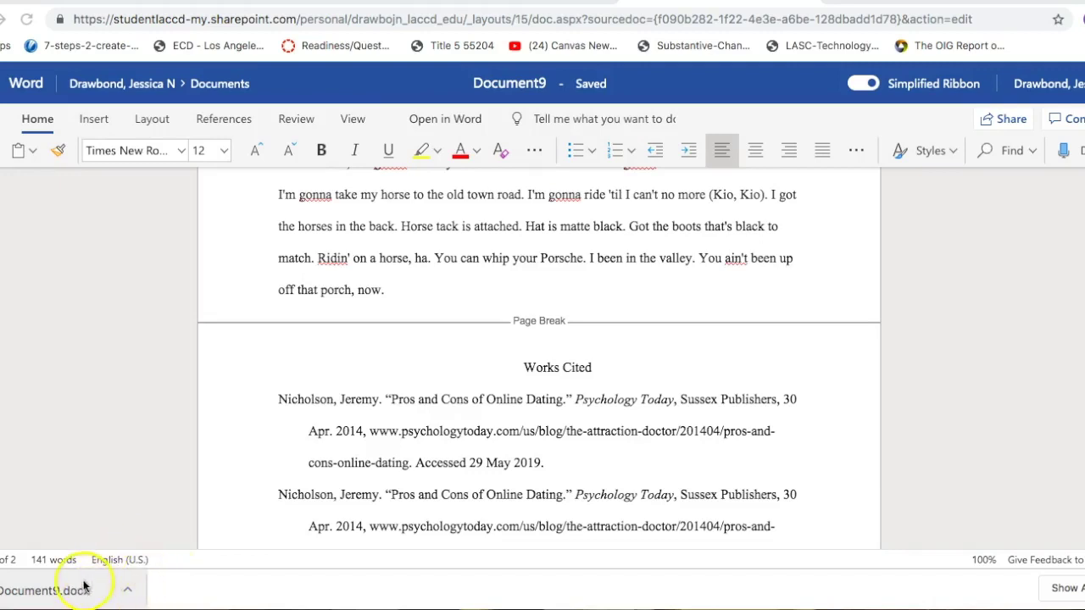
left_click(83, 583)
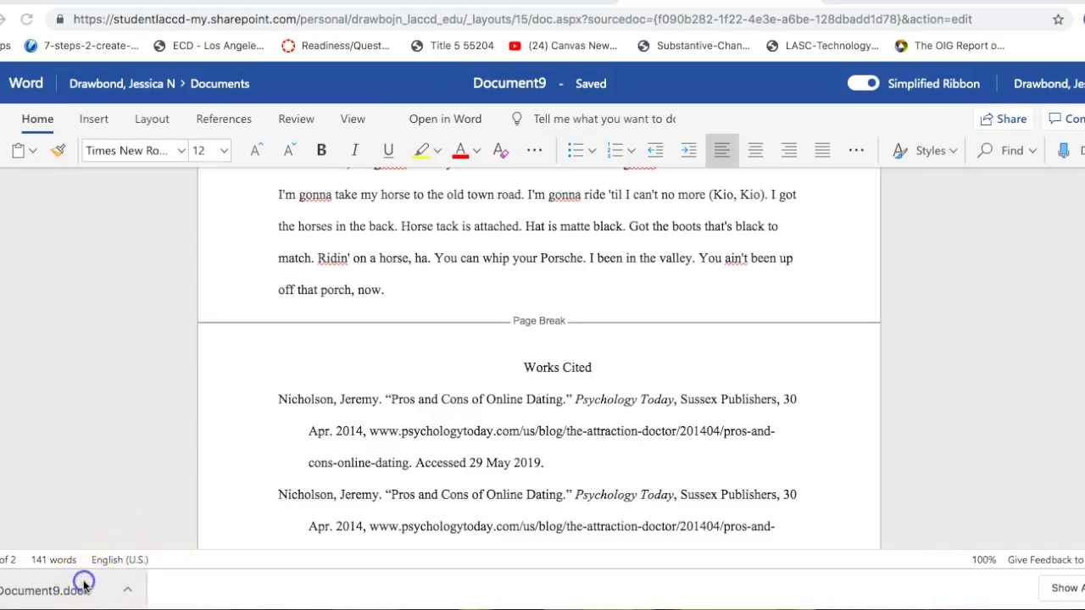
left_click(129, 583)
left_click(156, 562)
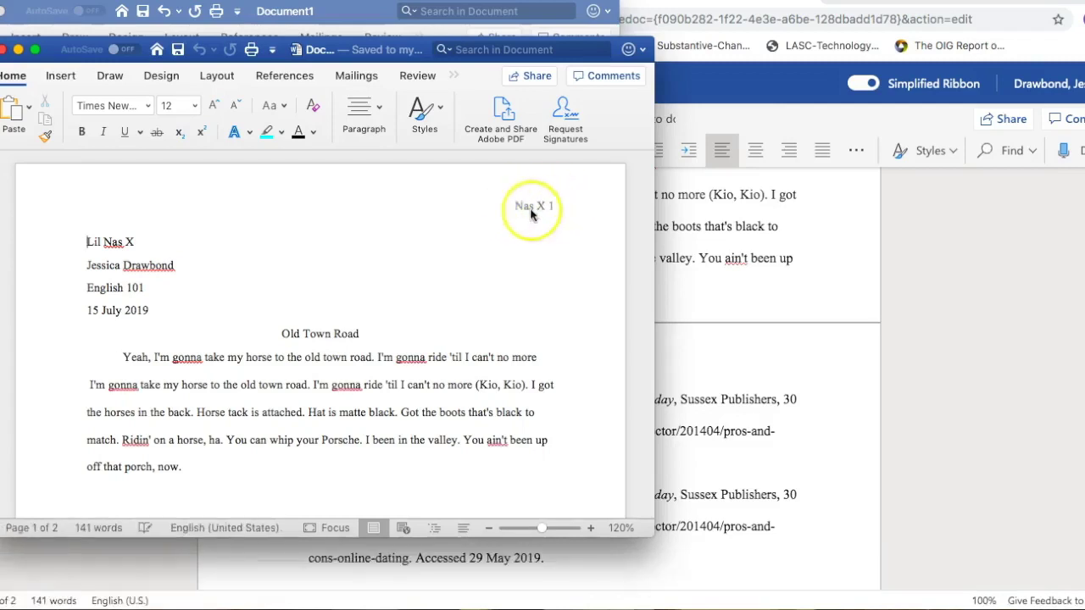
Step: Review both pages, then prepare Save As for Document9 as .docx on the Desktop
scroll(273, 416, "down", 10)
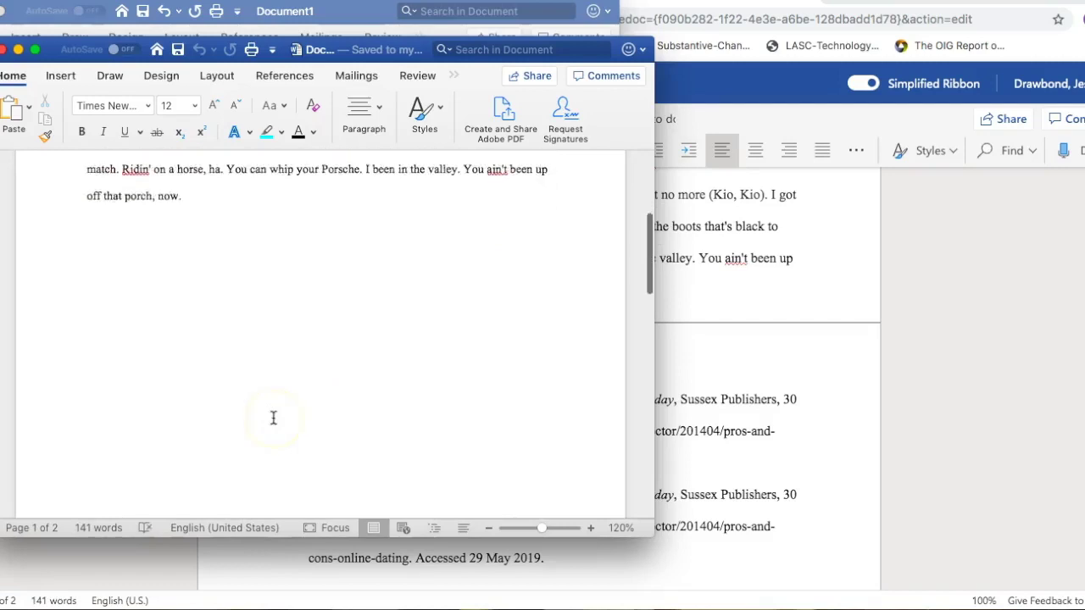
scroll(375, 334, "down", 2)
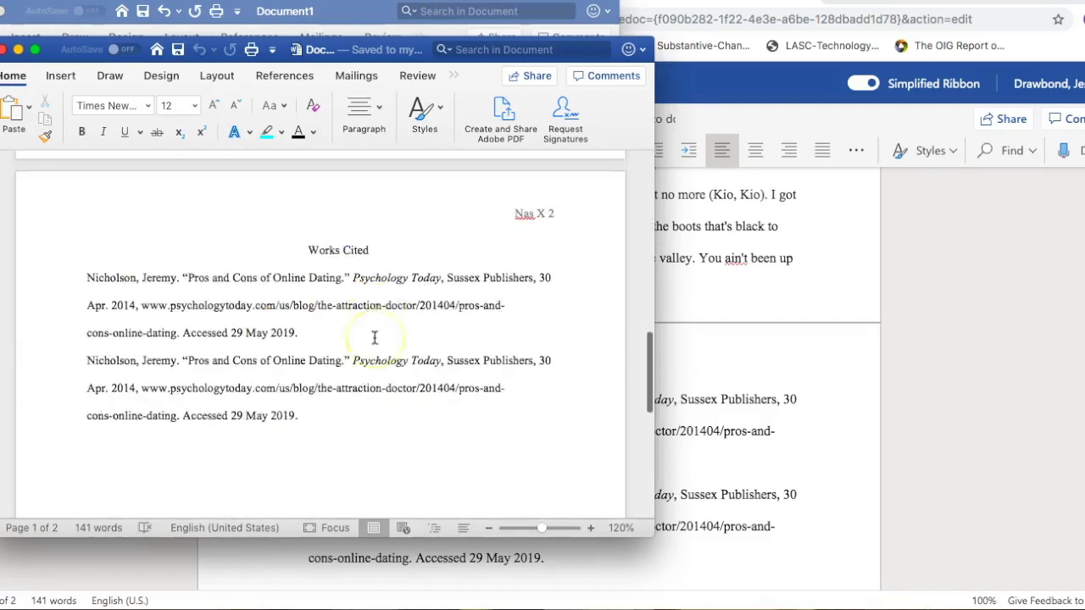
scroll(374, 337, "up", 1)
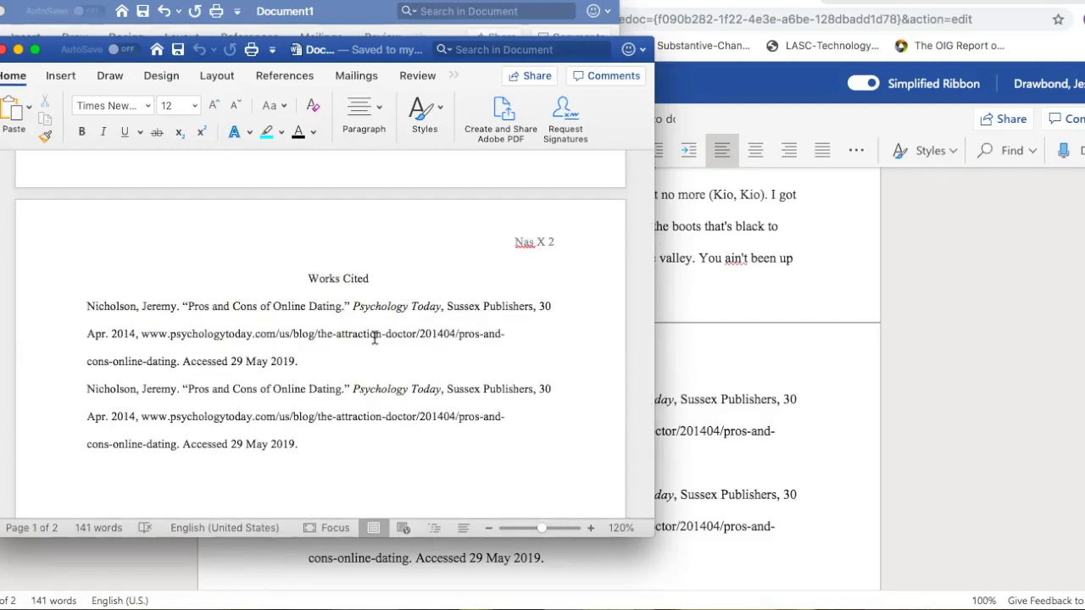
scroll(374, 338, "up", 10)
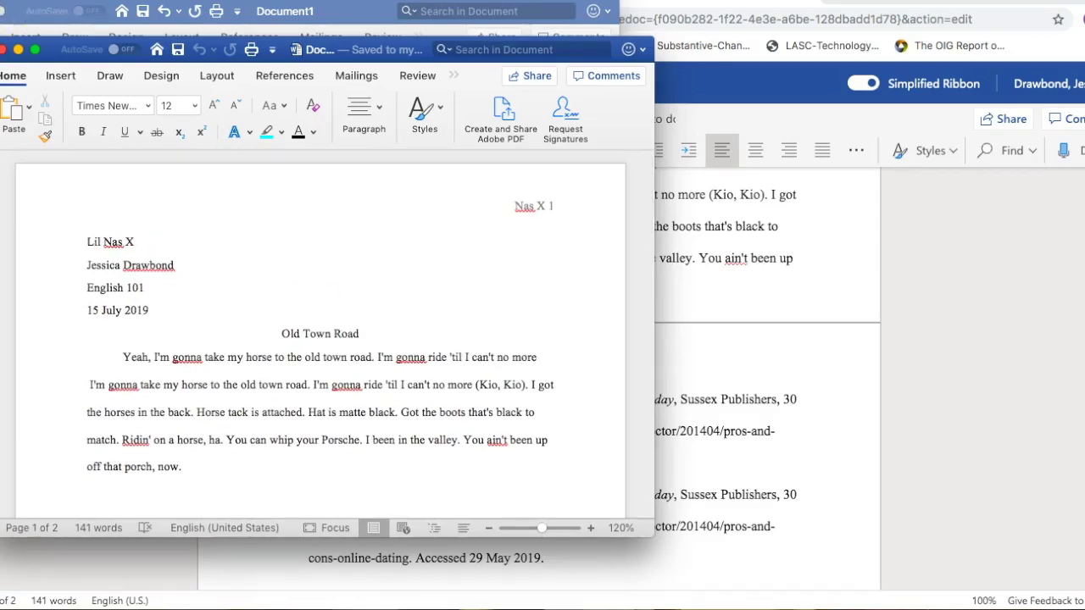
left_click(21, 0)
left_click(57, 88)
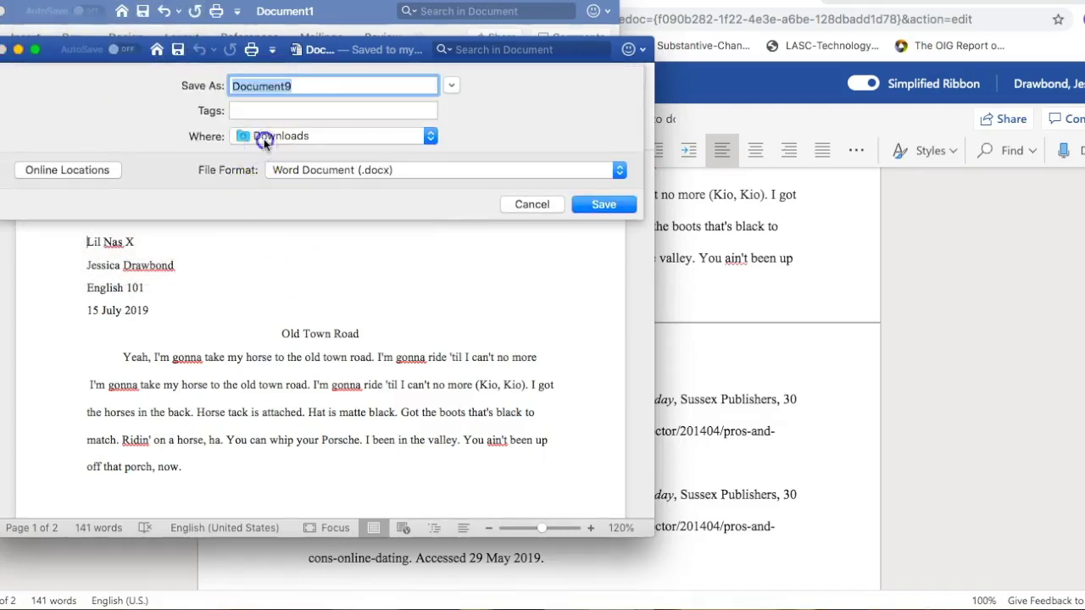
left_click(264, 140)
left_click(260, 238)
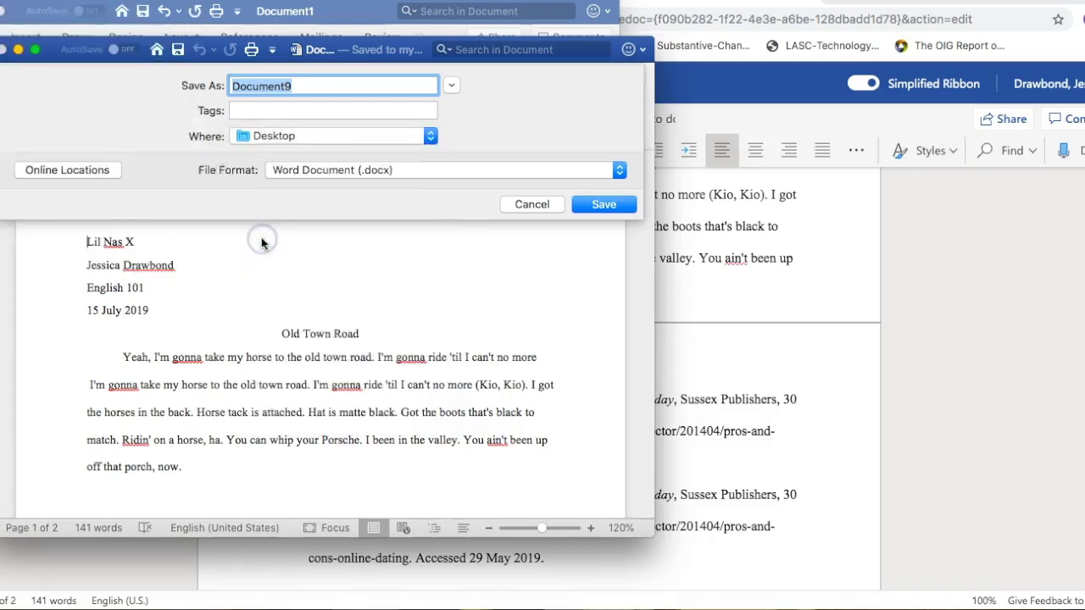